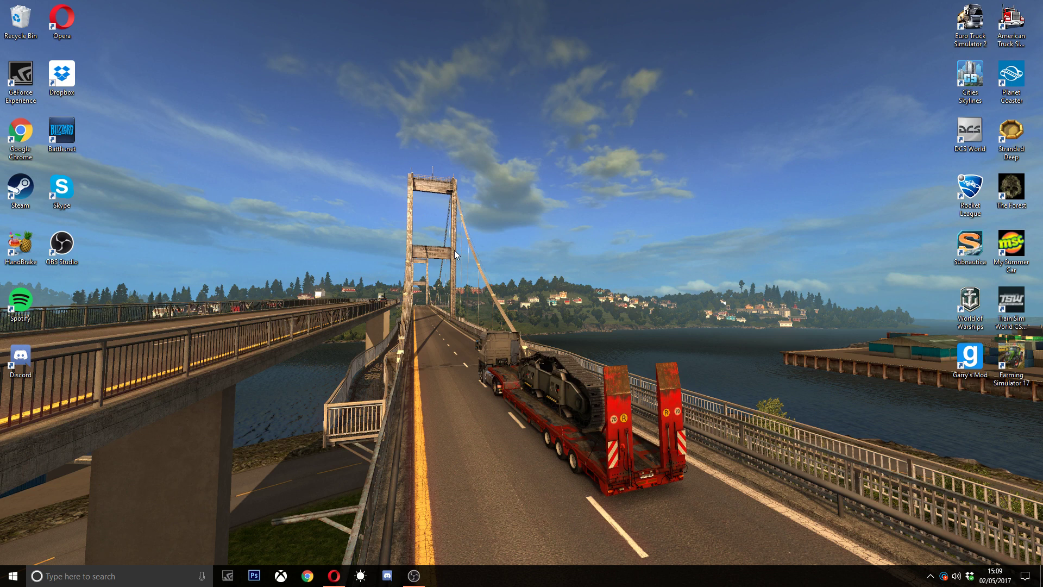
Step: Restore the OBS Studio window from the taskbar, showing the Tutorial scene still recording
{"action": "left_click_drag", "start_coordinate": [332, 108], "coordinate": [694, 331]}
{"action": "left_click", "coordinate": [413, 576]}
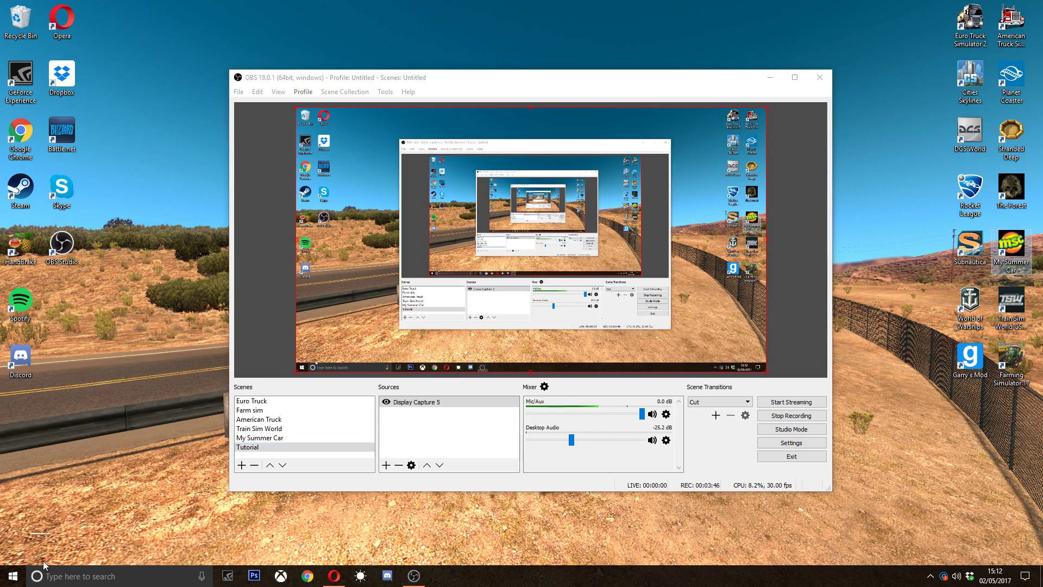
Step: Search Windows for 'about' and open the top match to show the About Java window
{"action": "left_click", "coordinate": [100, 573]}
{"action": "type", "text": "About"}
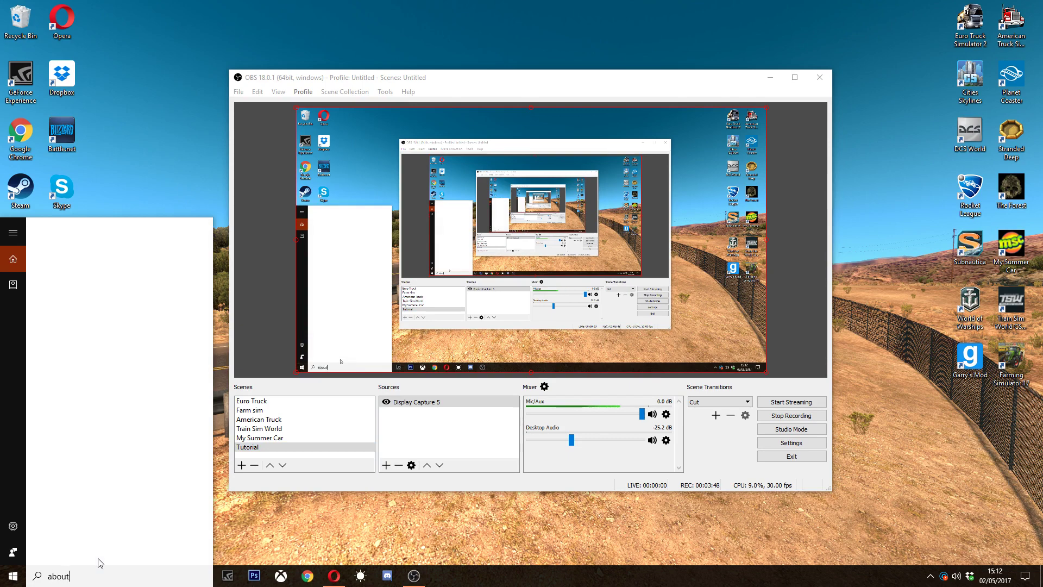
{"action": "key", "text": "Return"}
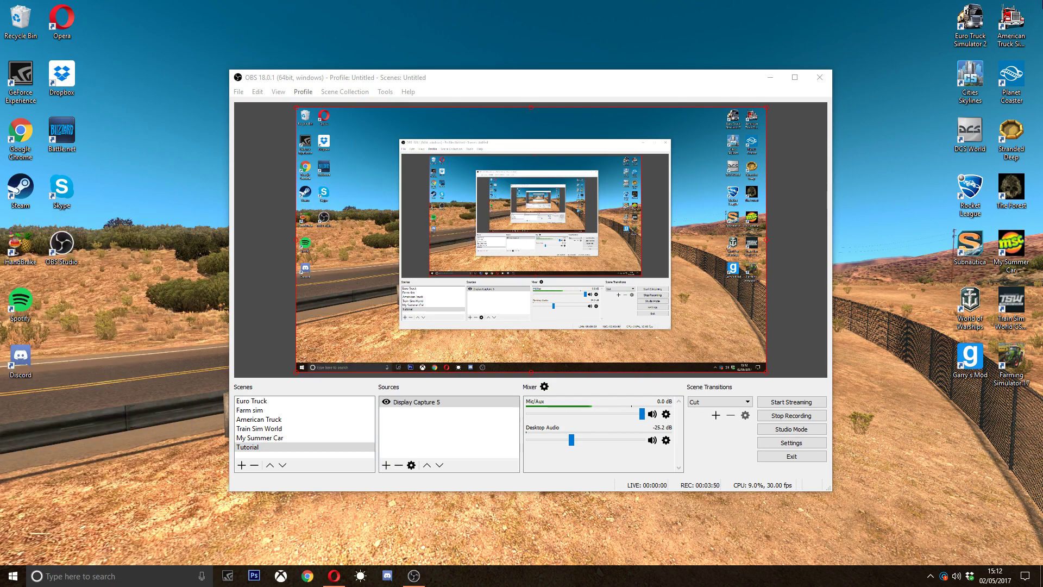
{"action": "key", "text": "super"}
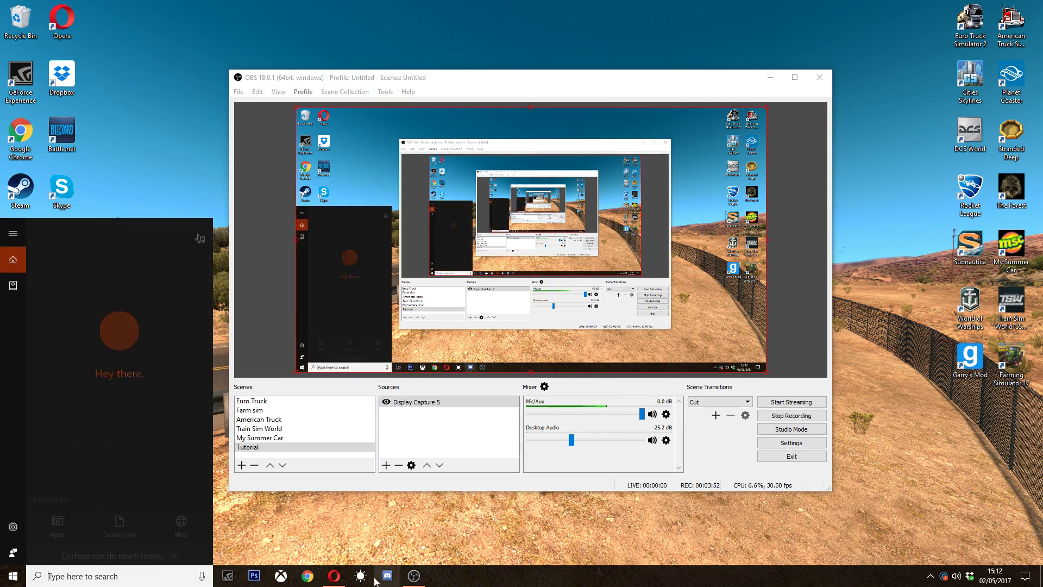
{"action": "type", "text": "about"}
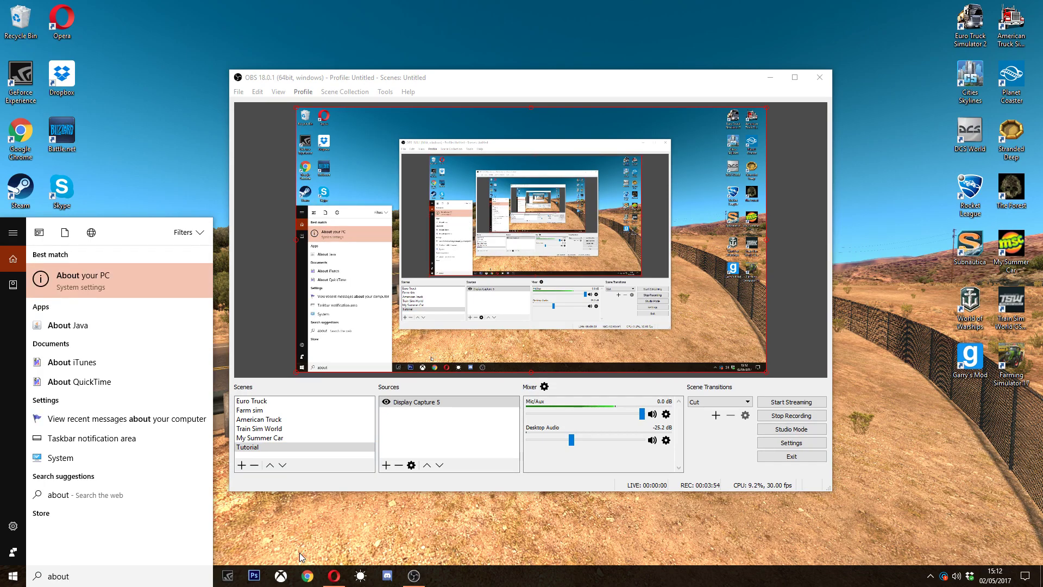
{"action": "key", "text": "Return"}
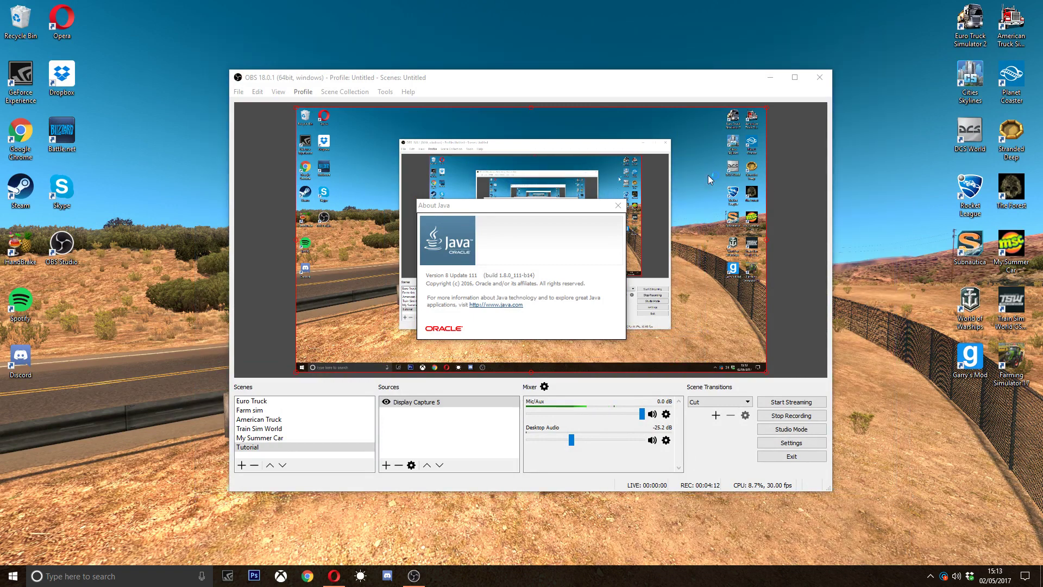
Step: Close About Java and review Advanced Audio Properties: Desktop Audio -25.2 dB, Mic/Aux 0.0 dB
{"action": "left_click", "coordinate": [618, 206]}
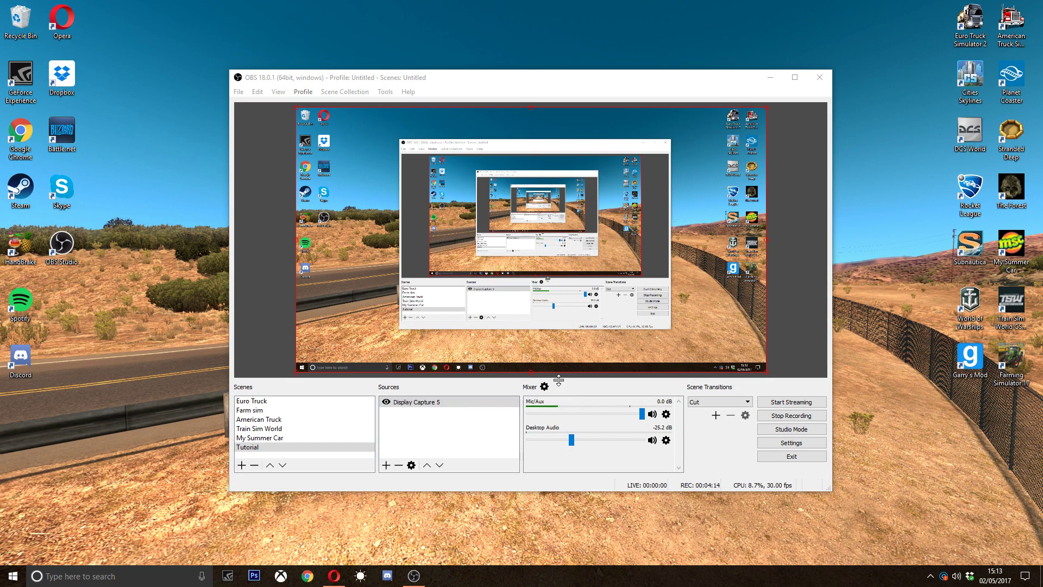
{"action": "left_click", "coordinate": [544, 387]}
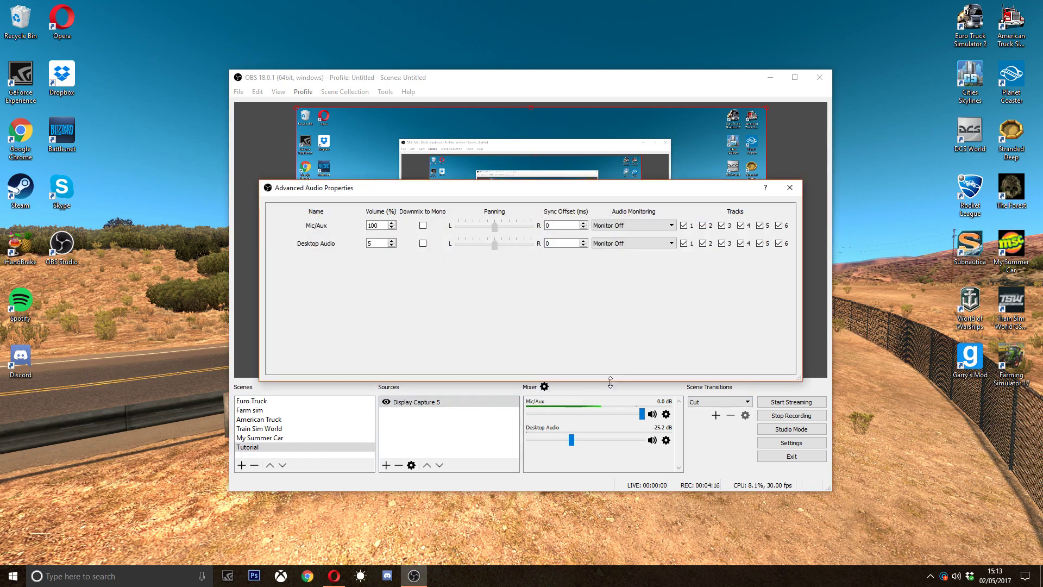
{"action": "left_click", "coordinate": [789, 187]}
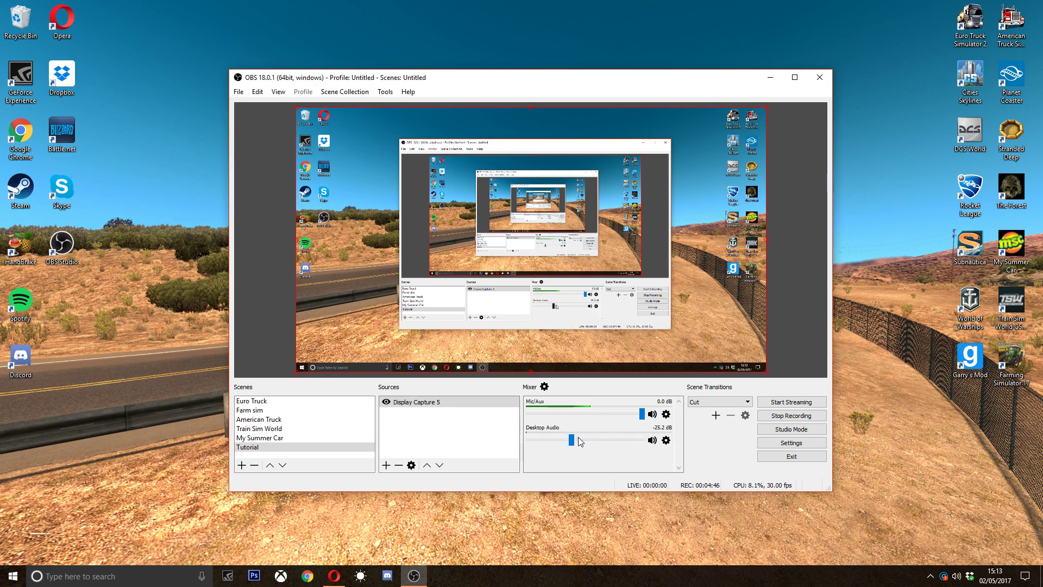
{"action": "left_click", "coordinate": [811, 430]}
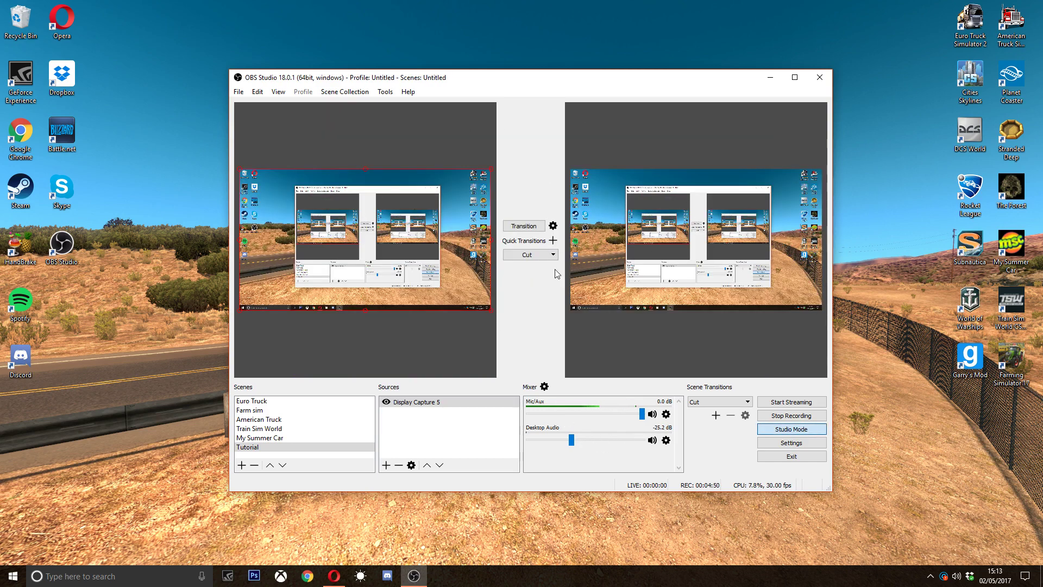
{"action": "left_click", "coordinate": [792, 429]}
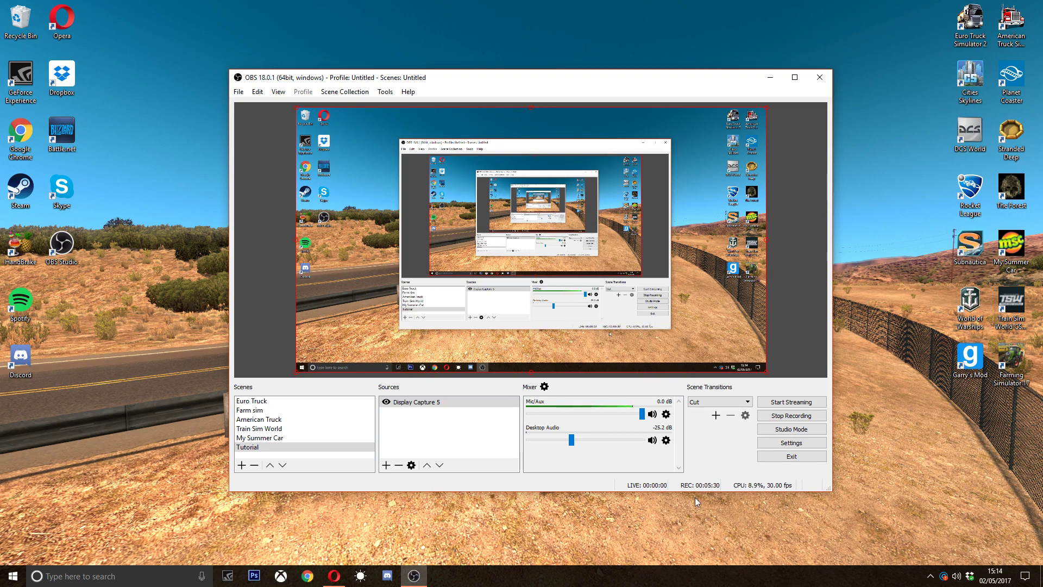
Step: Open OBS Settings, glance at Stream, and land on Output (NVENC H.264, CBR, 2500 bitrate)
{"action": "left_click", "coordinate": [238, 92]}
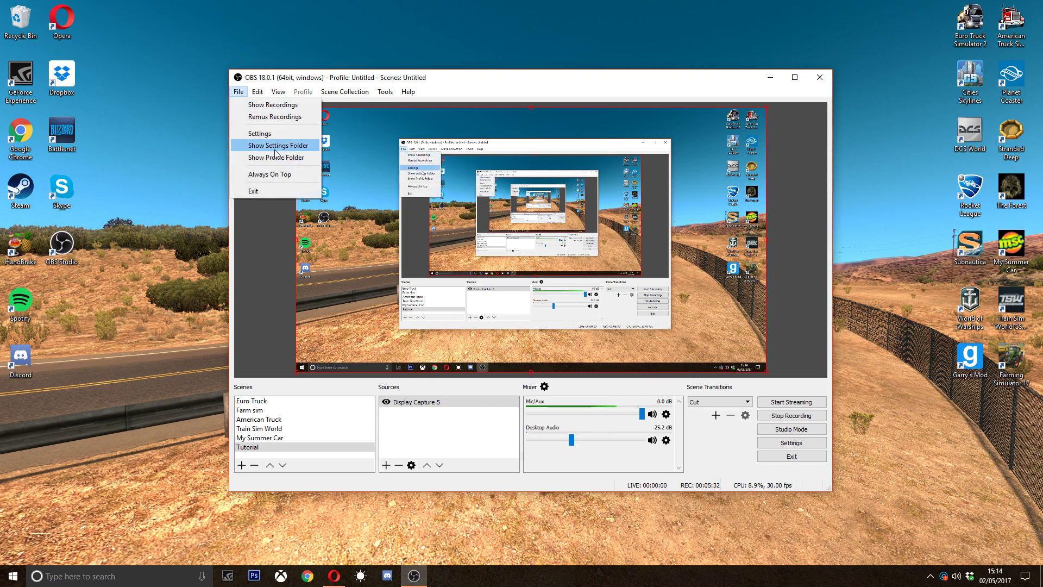
{"action": "left_click", "coordinate": [276, 134]}
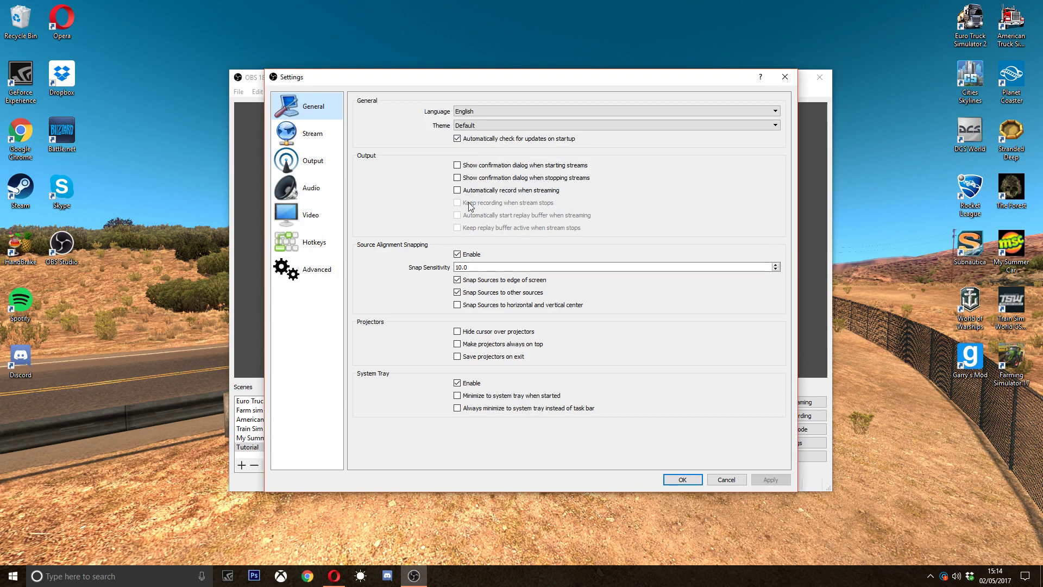
{"action": "left_click", "coordinate": [310, 133]}
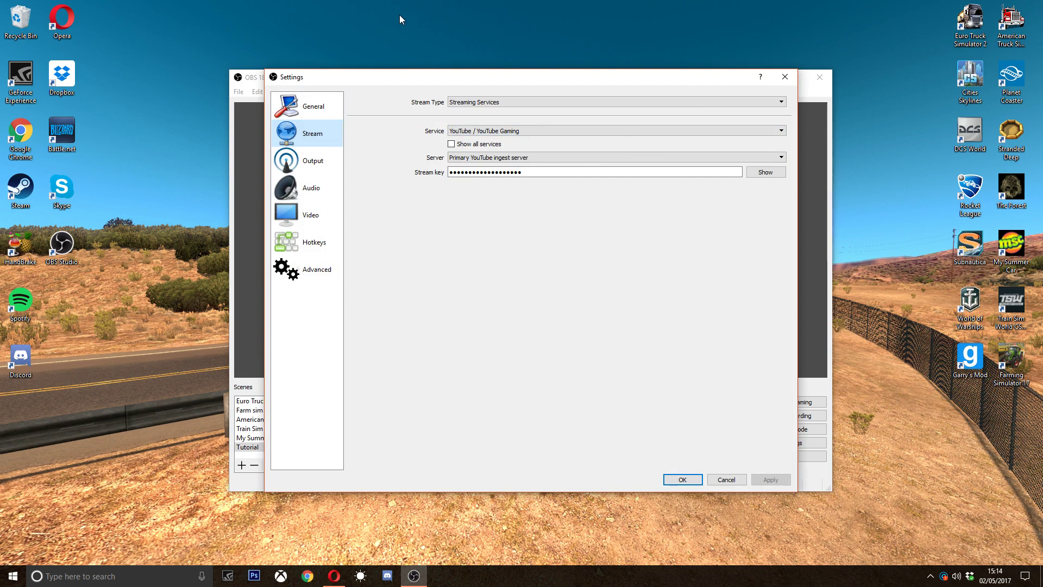
{"action": "left_click", "coordinate": [316, 166]}
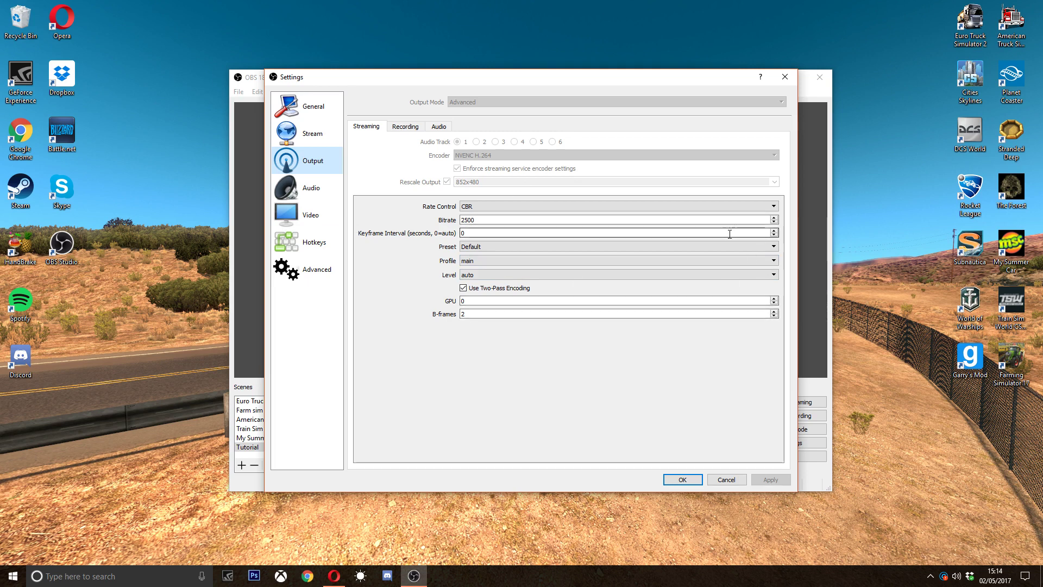
Step: Set the Recording tab's Bitrate to 10000
{"action": "left_click", "coordinate": [406, 128]}
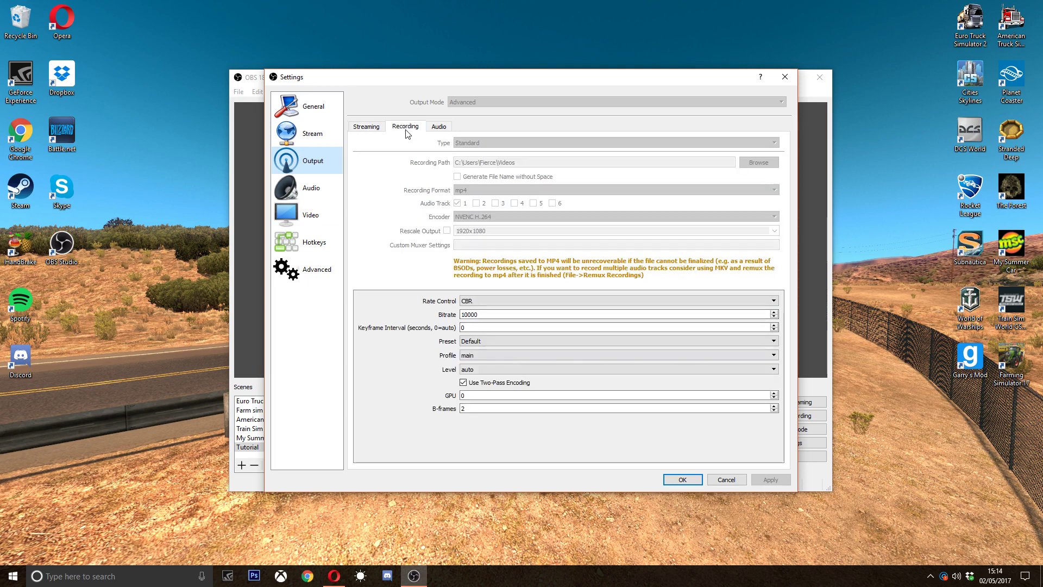
{"action": "double_click", "coordinate": [469, 314]}
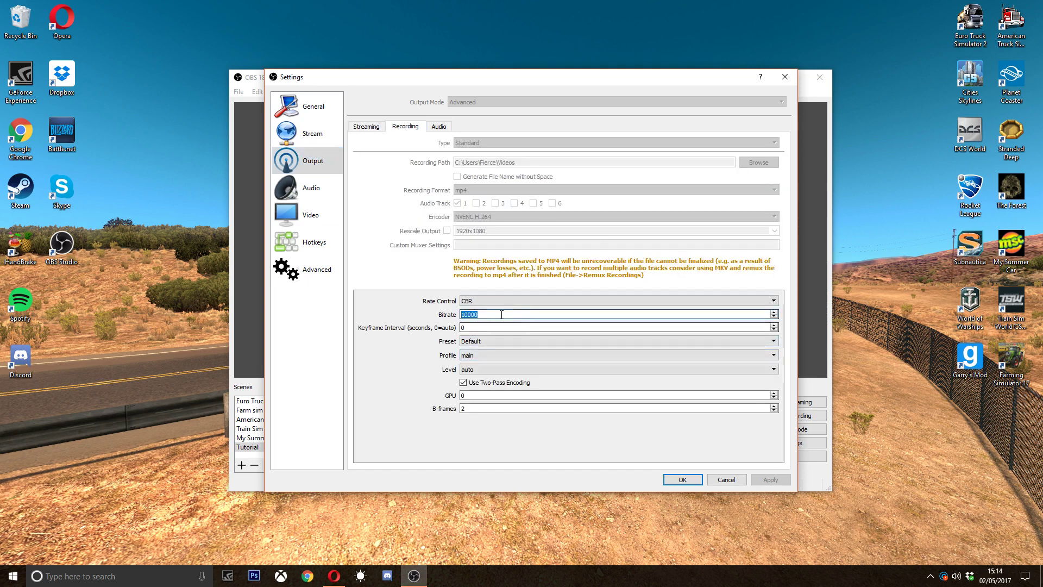
{"action": "type", "text": "10000"}
{"action": "left_click", "coordinate": [480, 327]}
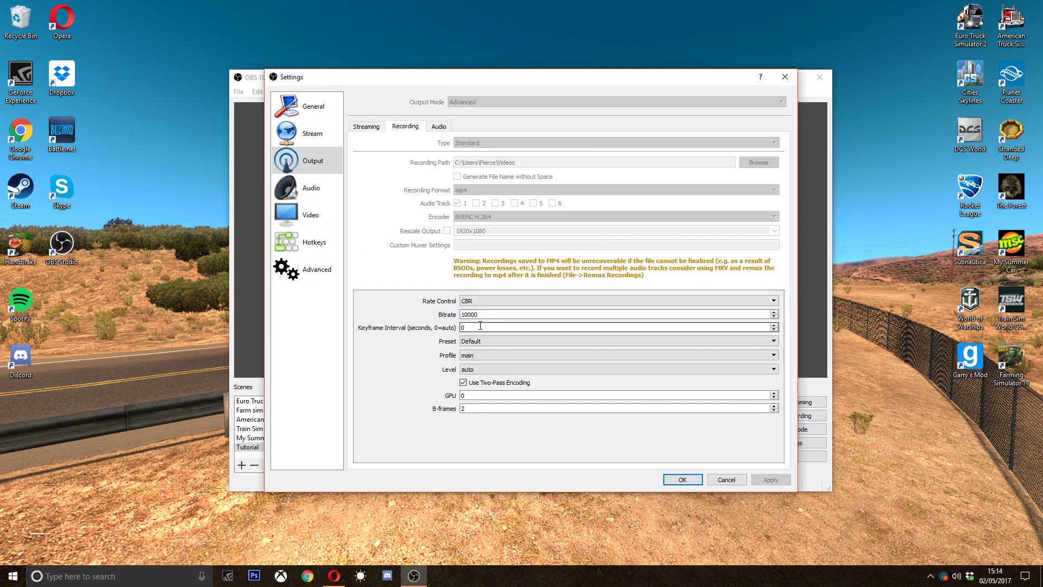
{"action": "left_click", "coordinate": [482, 315]}
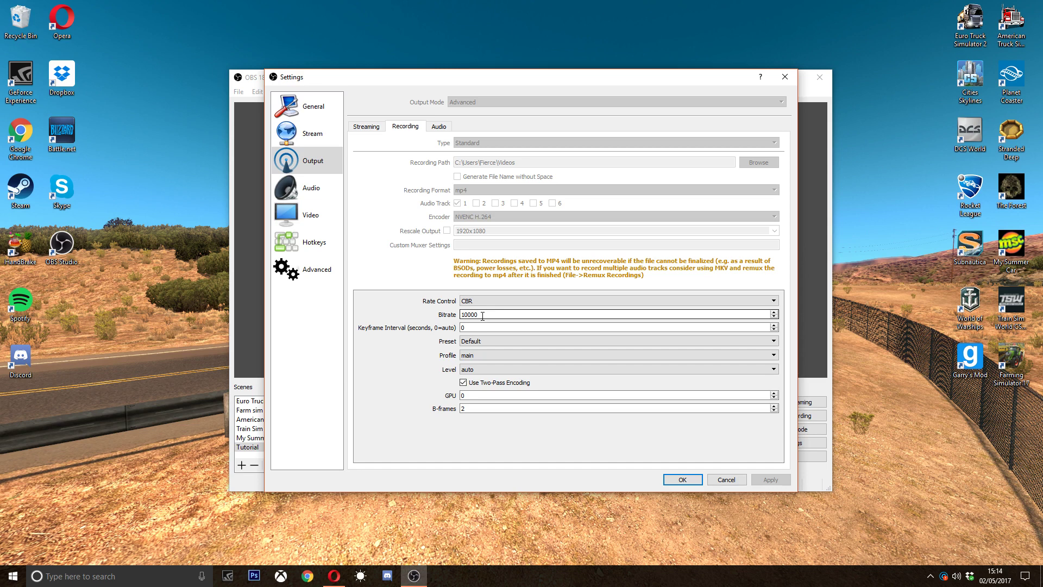
Step: Check the audio track bitrates, then move to the Audio page (44.1 kHz stereo, default devices)
{"action": "left_click", "coordinate": [429, 127]}
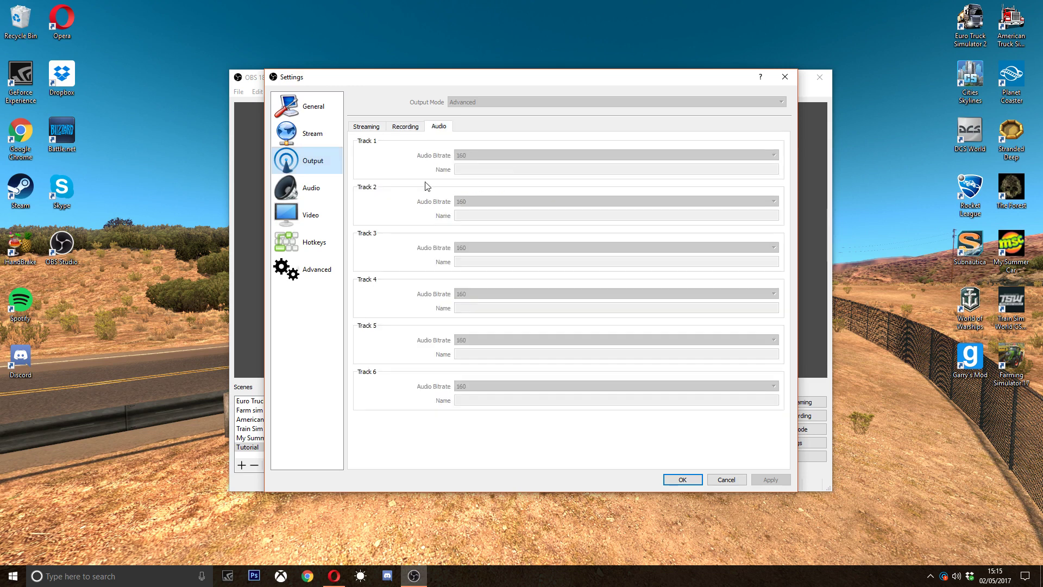
{"action": "left_click", "coordinate": [405, 126]}
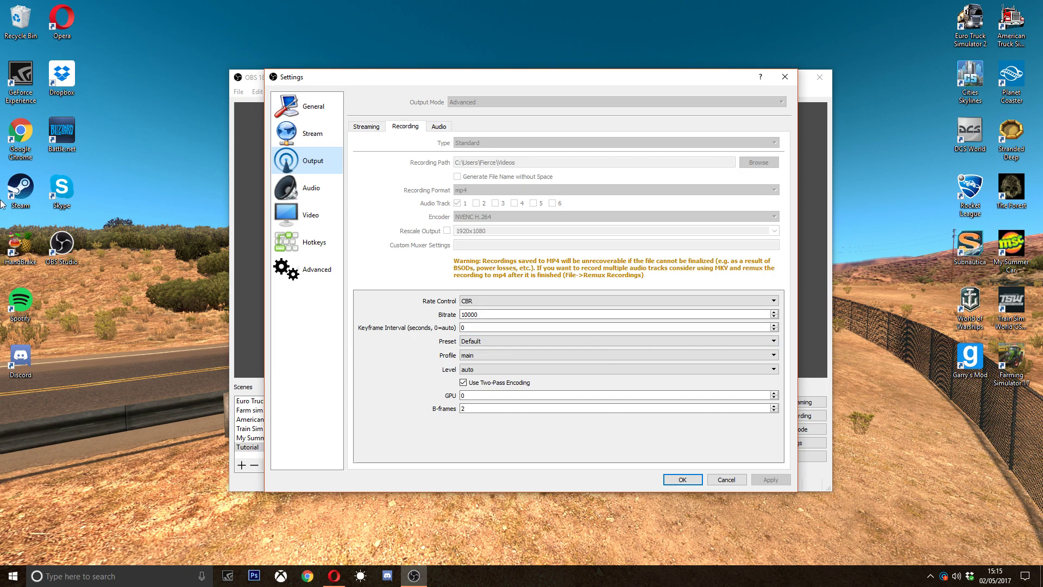
{"action": "left_click", "coordinate": [324, 198]}
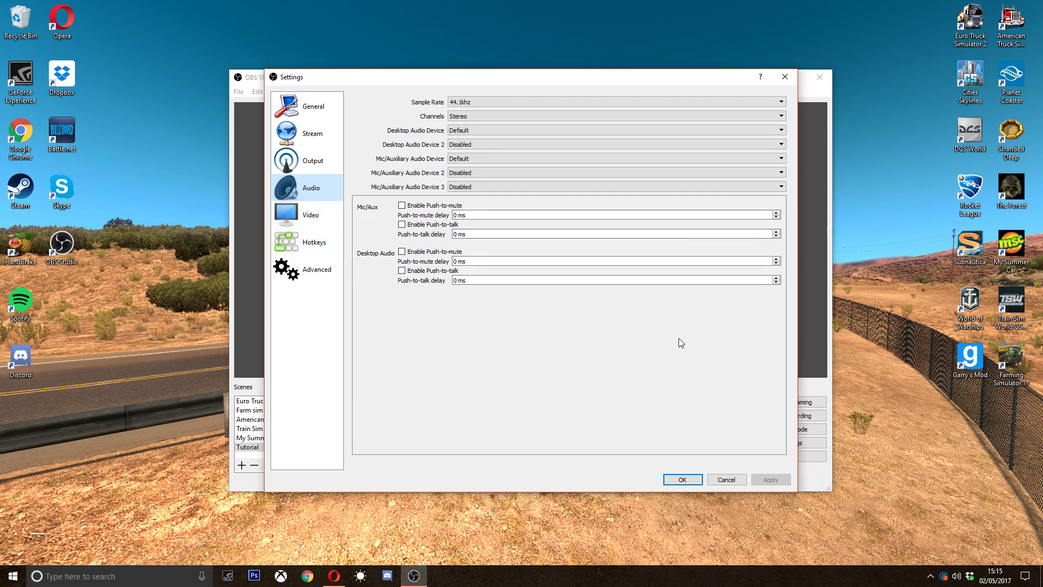
Step: Show the Video page: 1920x1080 base and output resolution, Bicubic filter, 30 FPS
{"action": "left_click", "coordinate": [318, 213]}
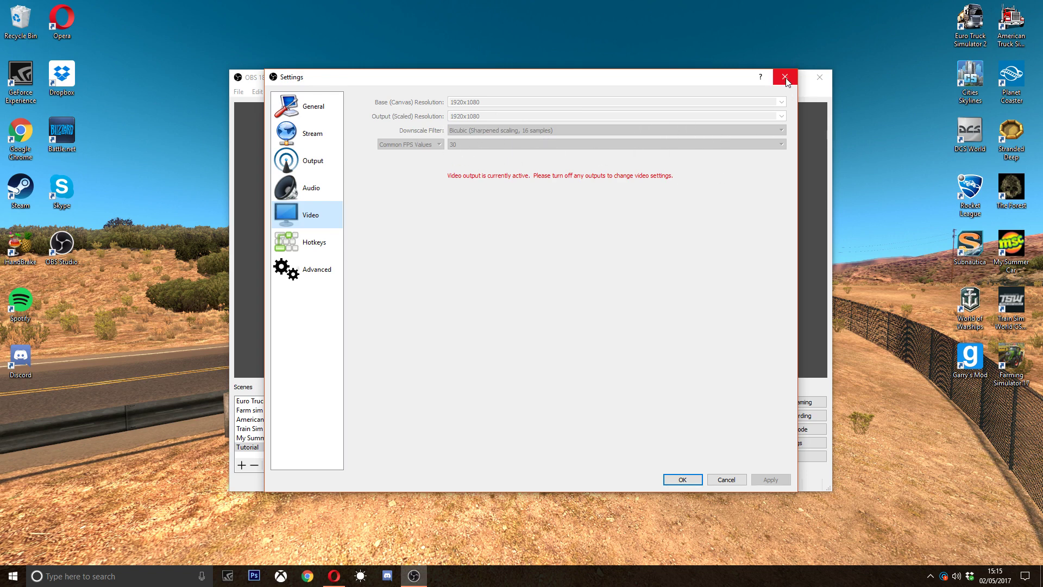
Step: Browse the Hotkeys, Advanced, Audio, Video, Output and Stream pages, finishing on General (English, Default theme)
{"action": "left_click", "coordinate": [284, 249]}
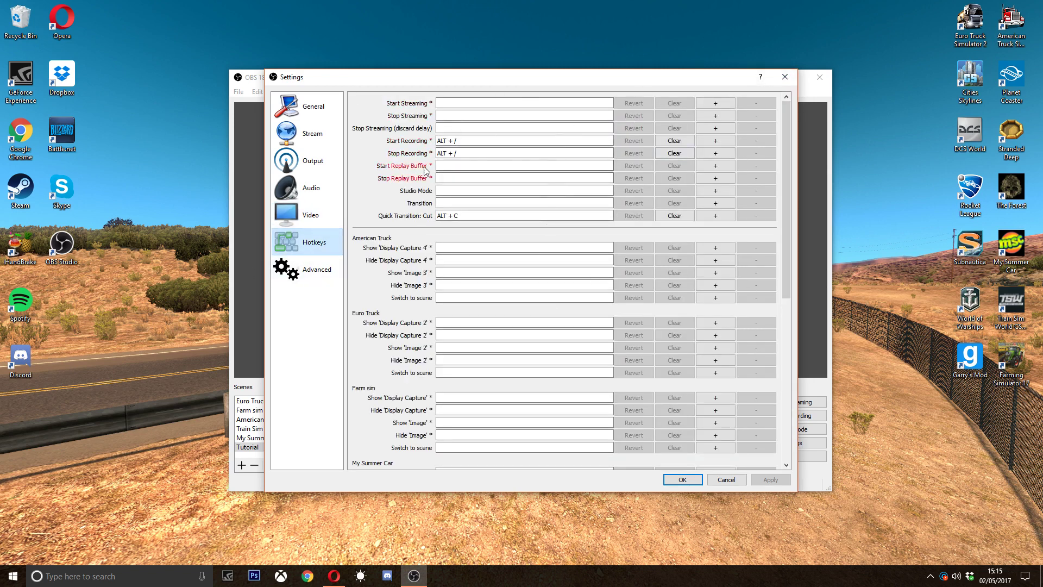
{"action": "left_click", "coordinate": [318, 270]}
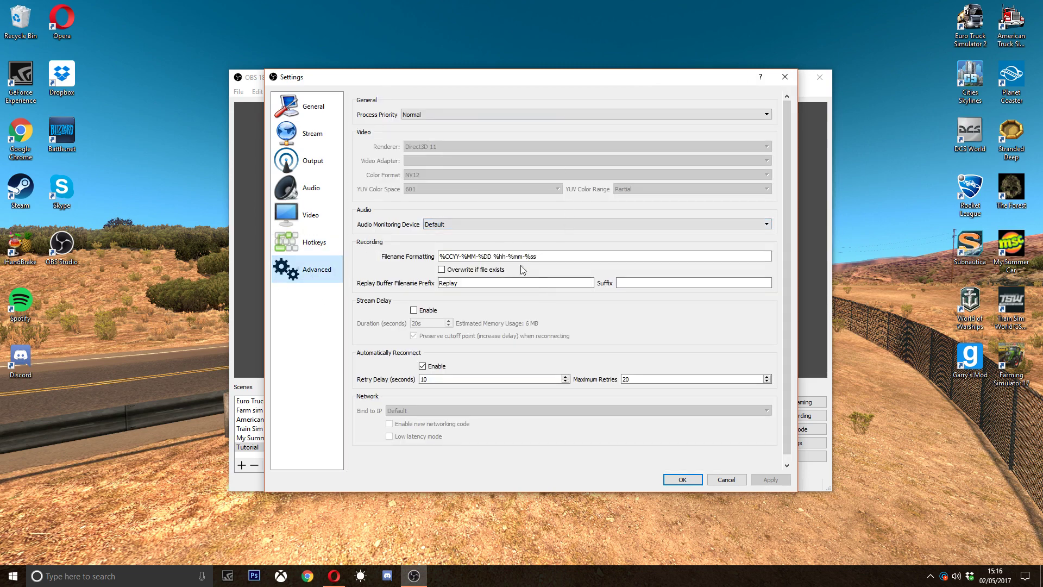
{"action": "left_click", "coordinate": [311, 187]}
{"action": "left_click", "coordinate": [310, 214]}
{"action": "left_click", "coordinate": [308, 159]}
{"action": "left_click", "coordinate": [307, 138]}
{"action": "left_click", "coordinate": [317, 163]}
{"action": "left_click", "coordinate": [326, 119]}
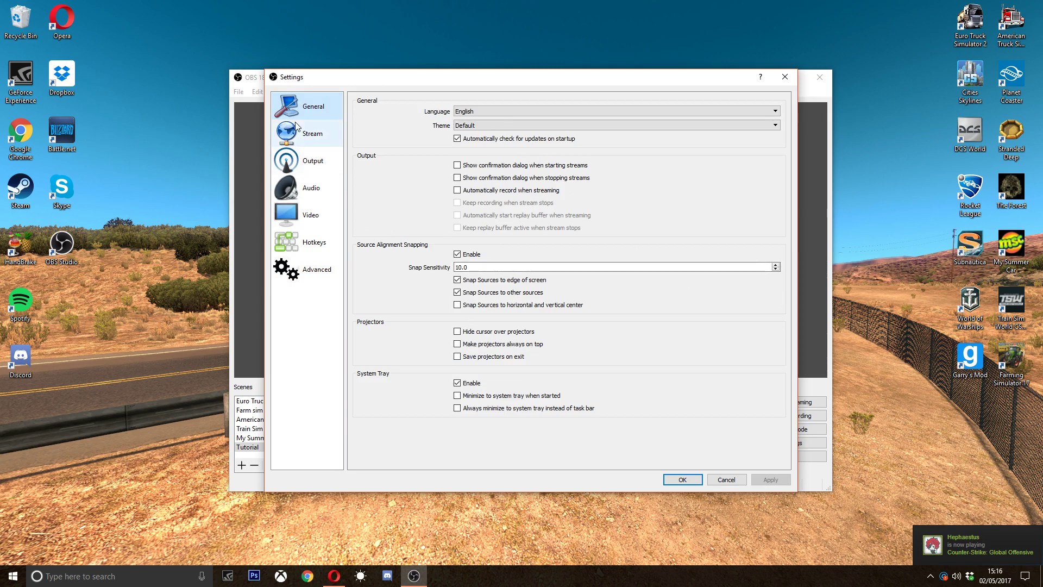
{"action": "left_click", "coordinate": [312, 133]}
{"action": "left_click", "coordinate": [313, 161]}
{"action": "left_click", "coordinate": [312, 187]}
{"action": "left_click", "coordinate": [311, 215]}
{"action": "left_click", "coordinate": [315, 242]}
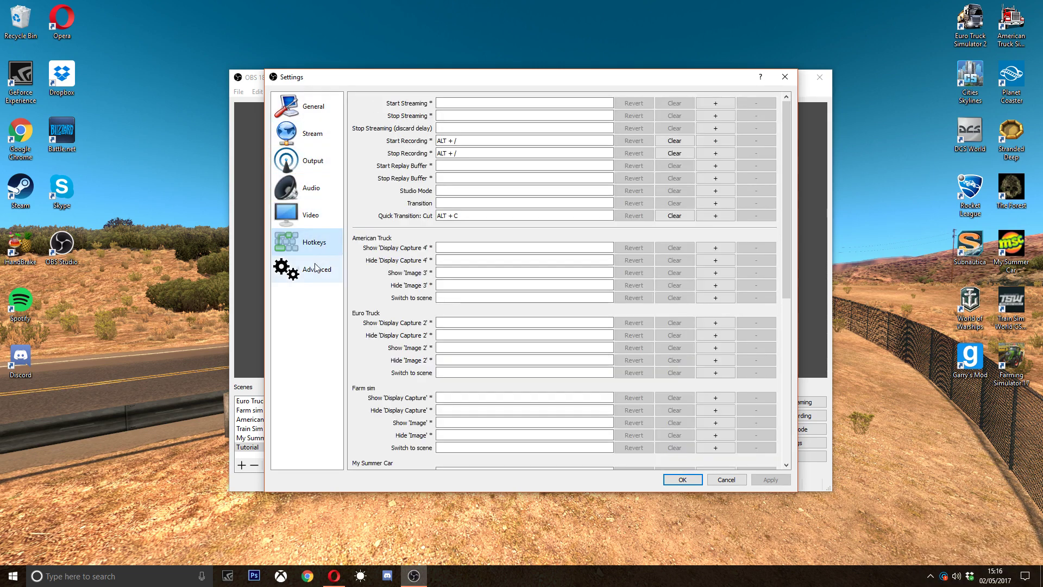
{"action": "left_click", "coordinate": [318, 271]}
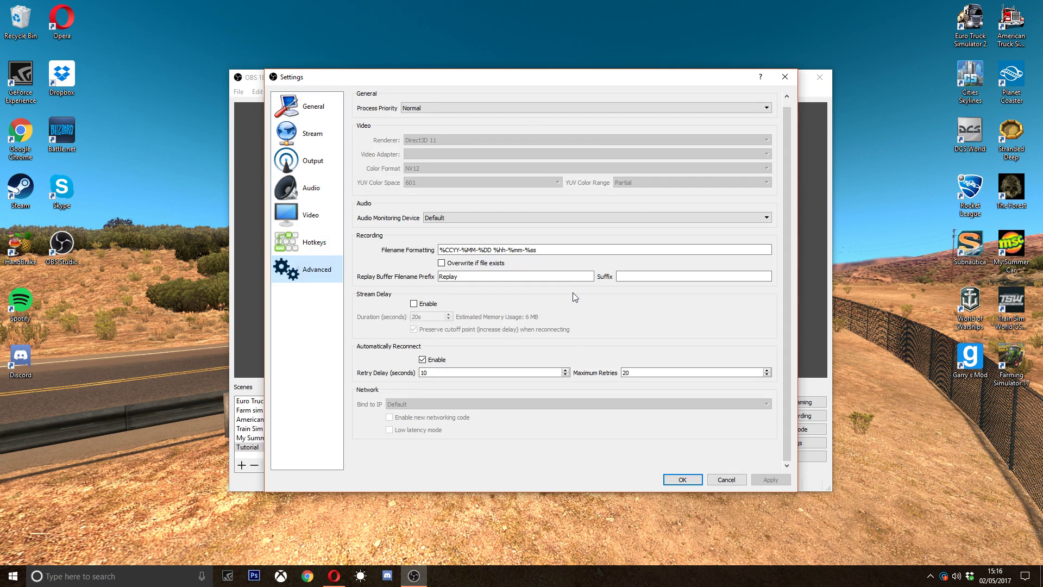
{"action": "left_click", "coordinate": [311, 107]}
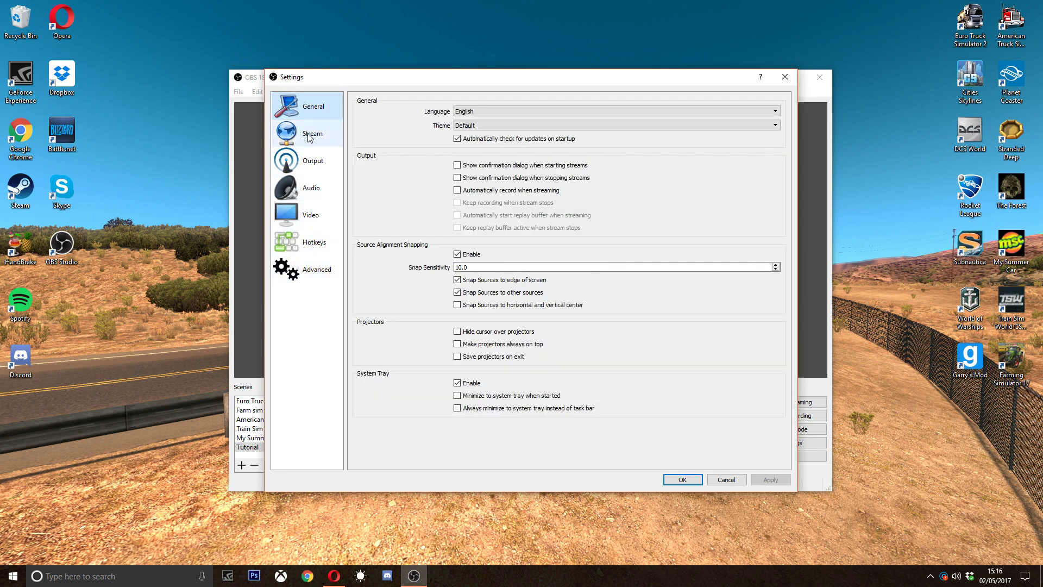
Step: Confirm the Output recording settings (mp4, NVENC H.264, CBR 10000) and close Settings with OK
{"action": "left_click", "coordinate": [312, 161]}
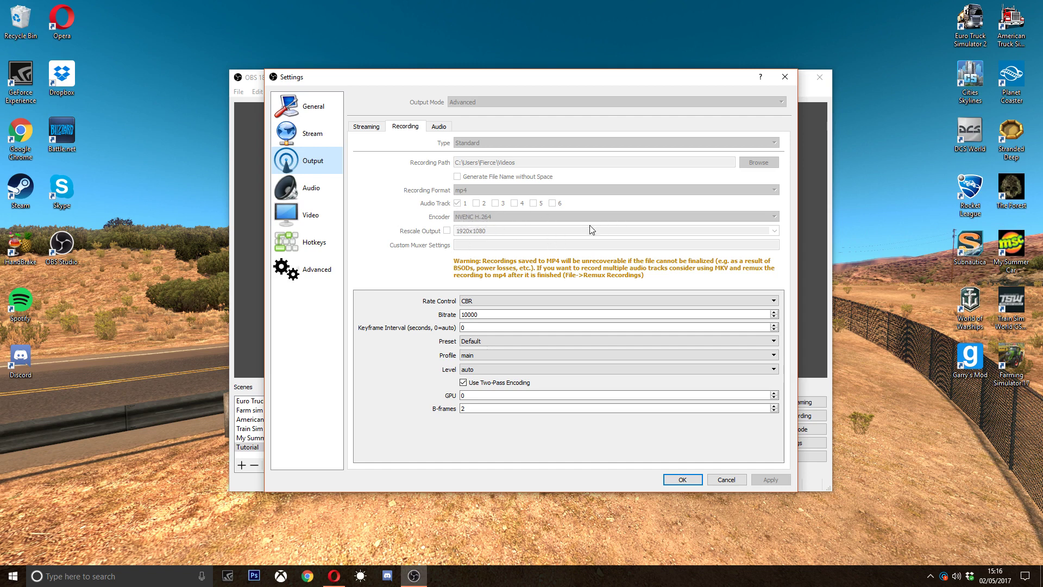
{"action": "left_click", "coordinate": [683, 480]}
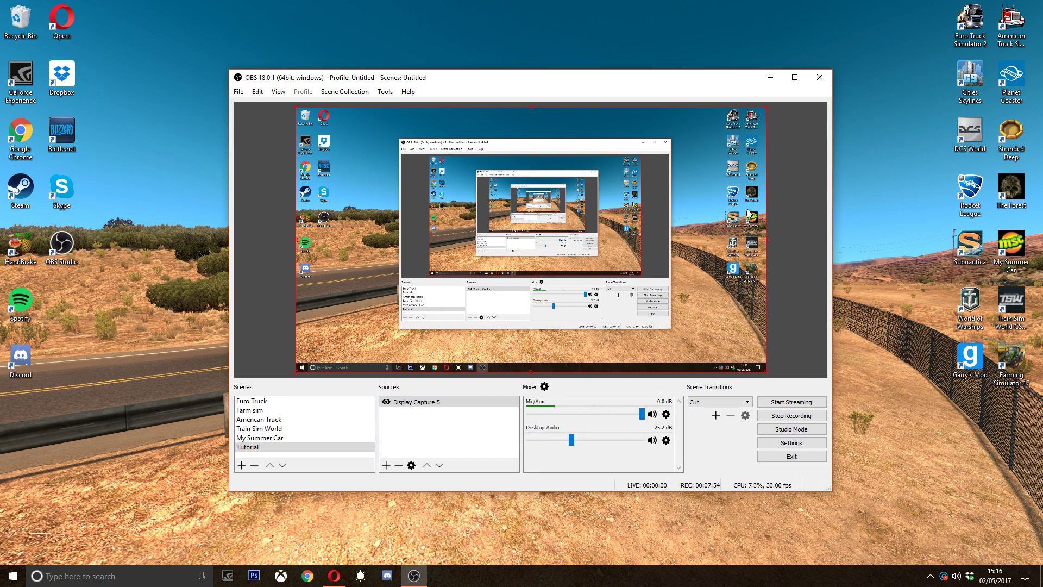
Step: Minimise OBS and launch HandBrake, declining to recover the unfinished encode queue
{"action": "left_click", "coordinate": [770, 77]}
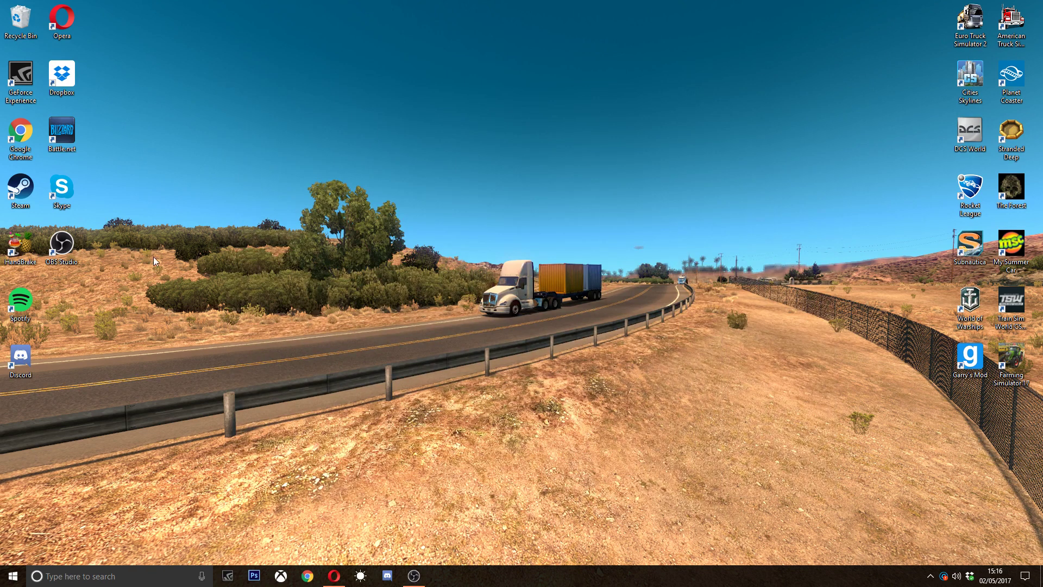
{"action": "double_click", "coordinate": [29, 255]}
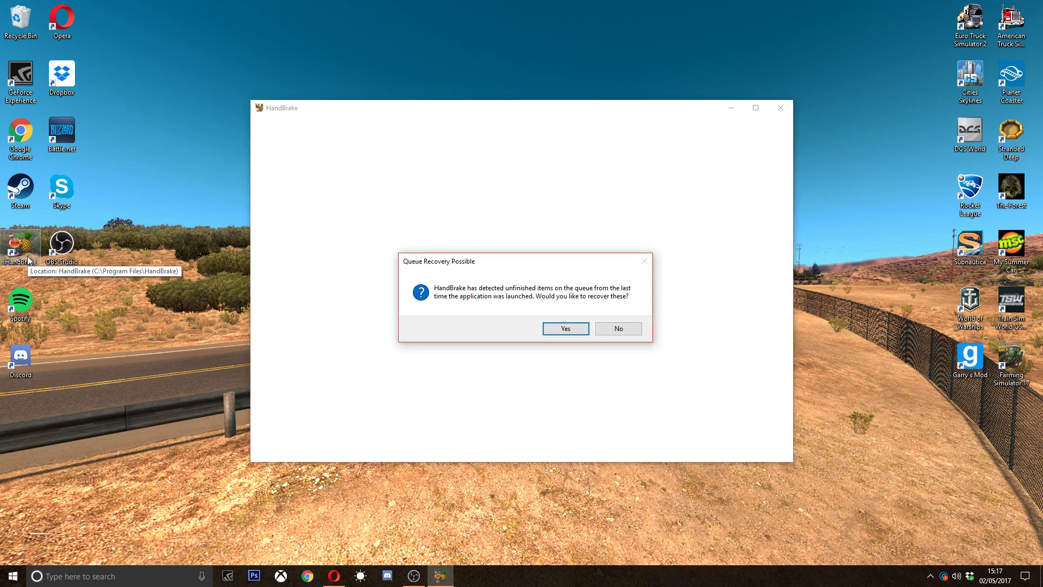
{"action": "left_click", "coordinate": [632, 329]}
{"action": "left_click", "coordinate": [299, 221]}
{"action": "left_click", "coordinate": [303, 315]}
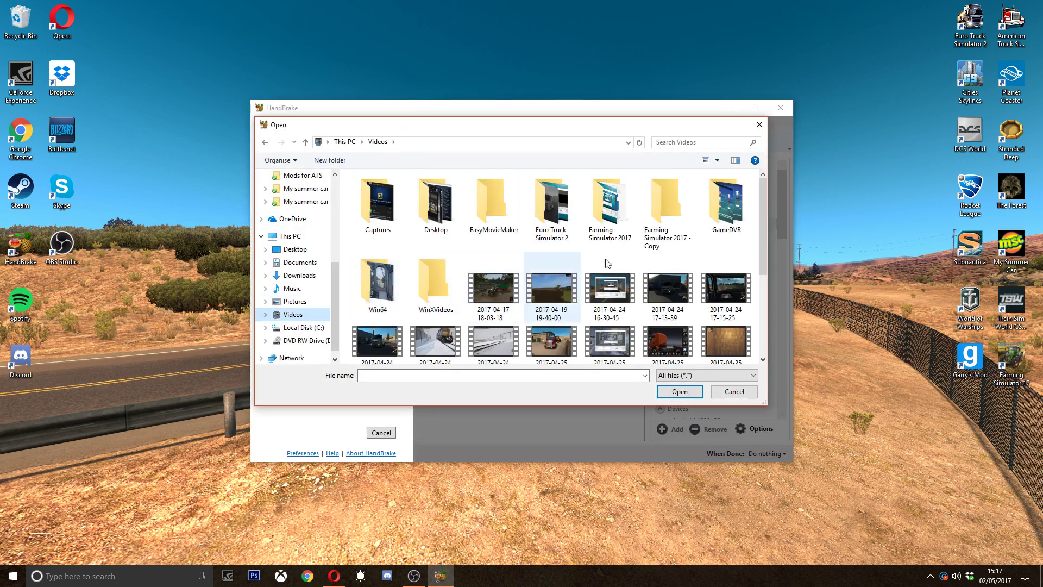
{"action": "scroll", "coordinate": [644, 340], "scroll_direction": "down", "scroll_amount": 3}
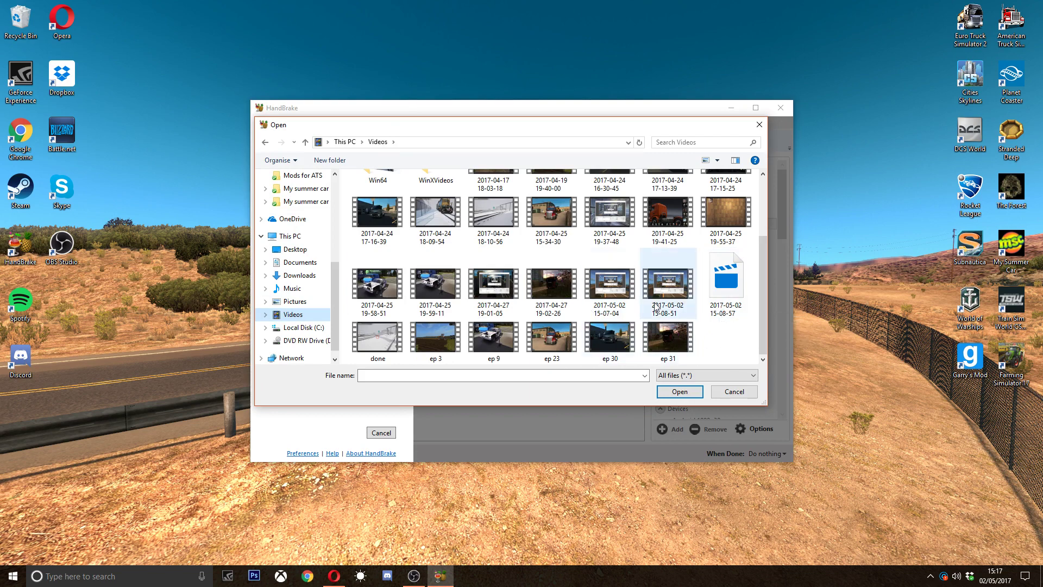
{"action": "double_click", "coordinate": [605, 298]}
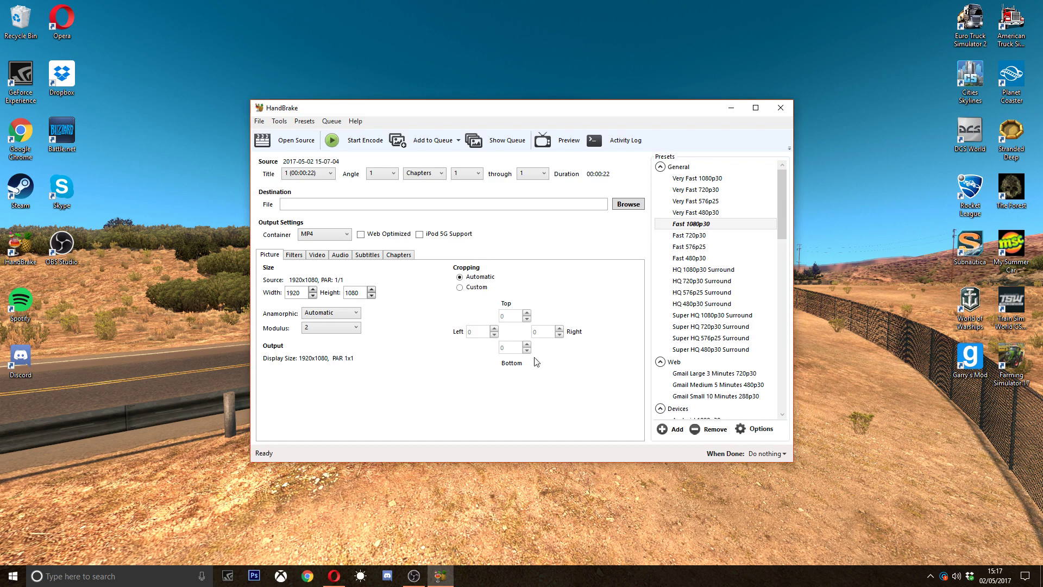
Step: Review the 1080 height and filters, keeping the video framerate at 30 FPS
{"action": "double_click", "coordinate": [356, 294]}
{"action": "left_click", "coordinate": [351, 296]}
{"action": "left_click", "coordinate": [317, 255]}
{"action": "left_click", "coordinate": [296, 256]}
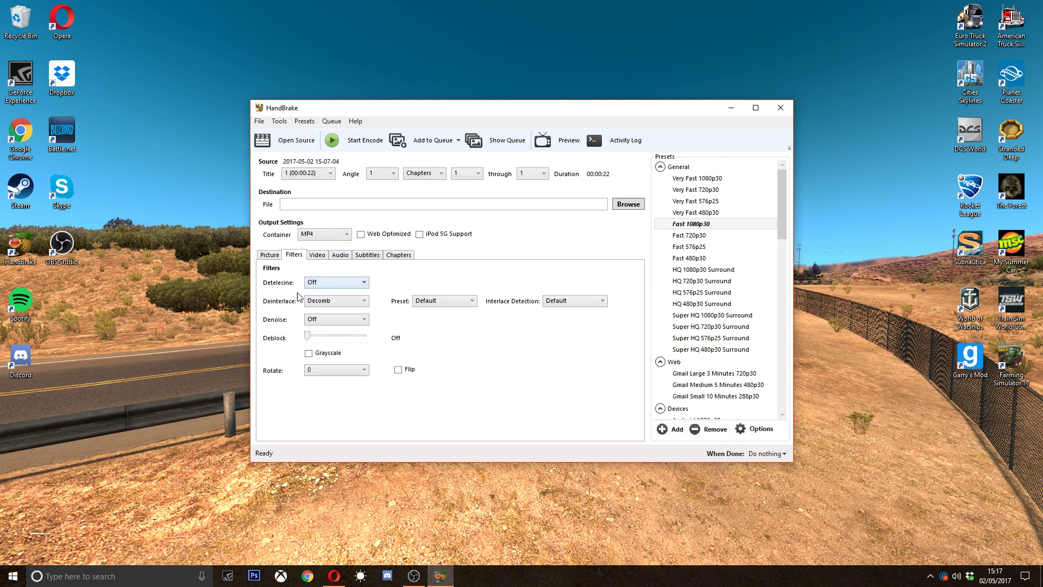
{"action": "left_click", "coordinate": [319, 256]}
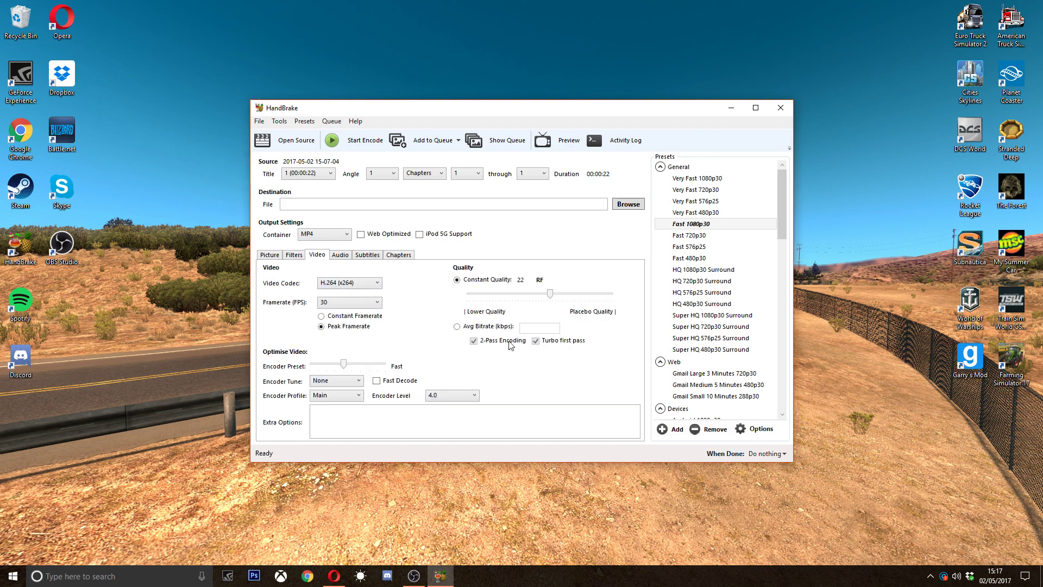
{"action": "left_click", "coordinate": [362, 304]}
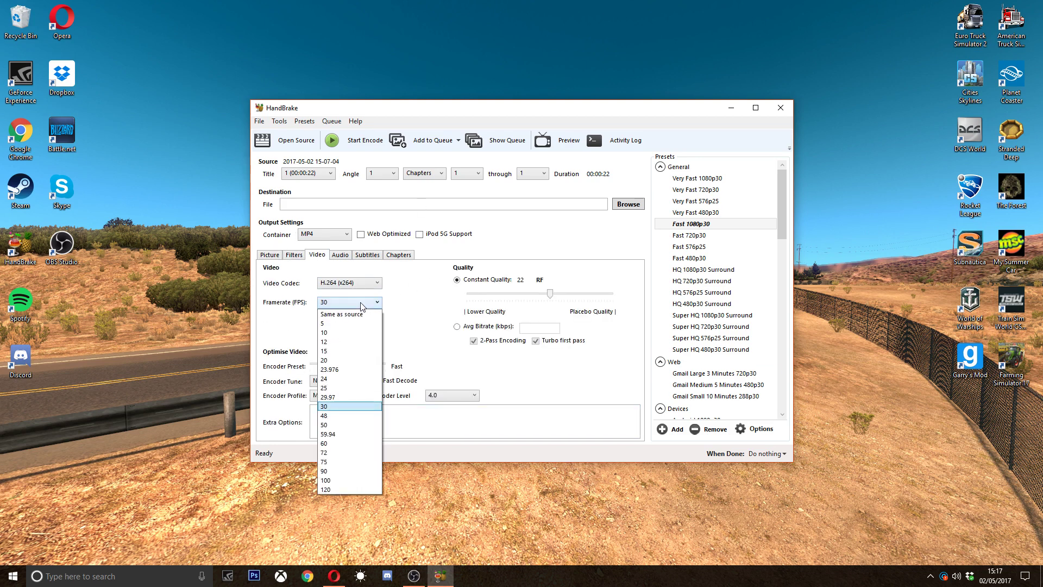
{"action": "left_click", "coordinate": [362, 304]}
Step: Set the audio track codec to MP3 with a 192 kbps bitrate
{"action": "left_click", "coordinate": [341, 255]}
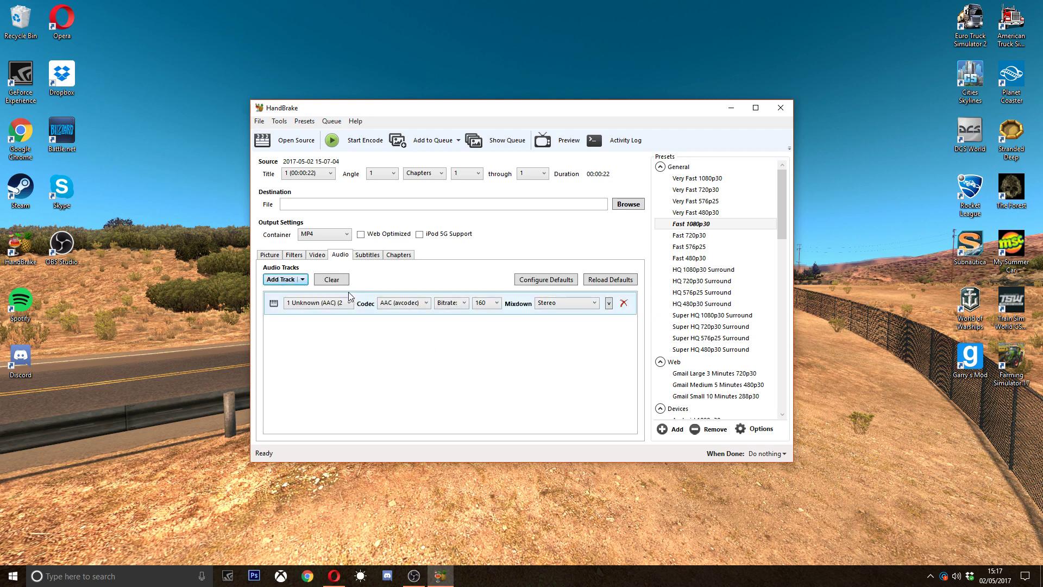
{"action": "left_click", "coordinate": [403, 303]}
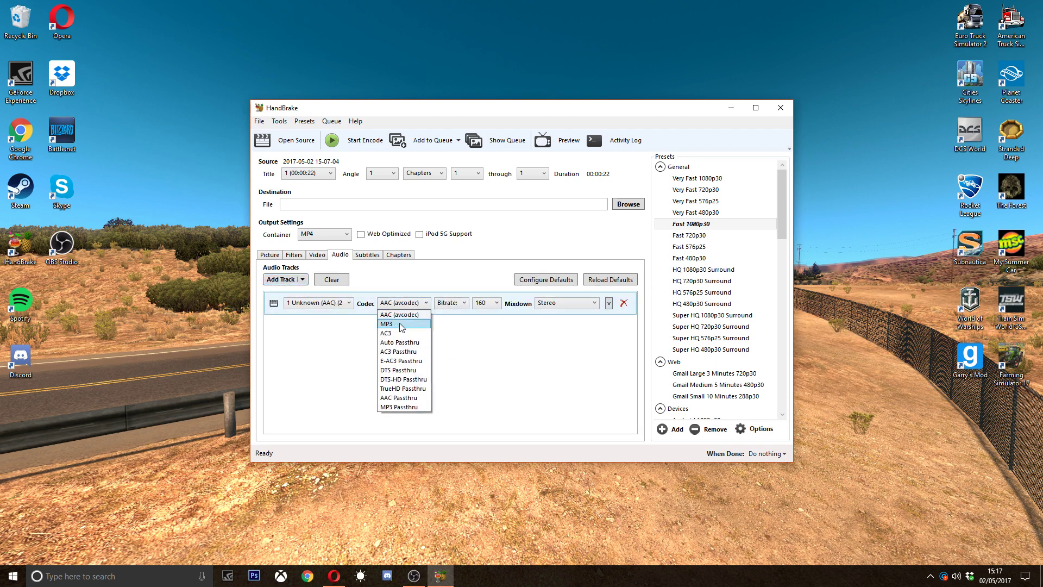
{"action": "left_click", "coordinate": [400, 323]}
{"action": "left_click", "coordinate": [496, 304]}
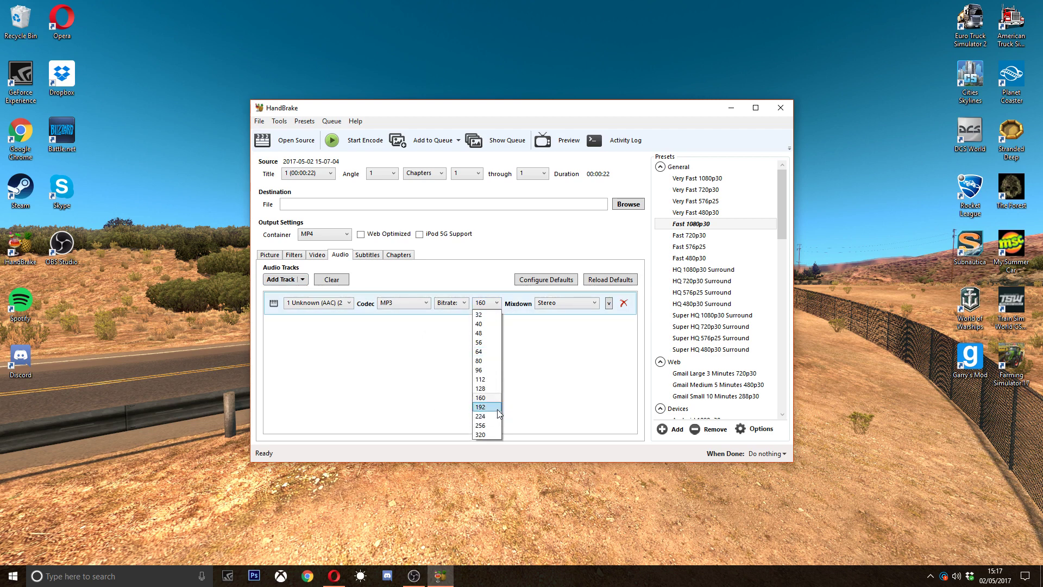
{"action": "left_click", "coordinate": [482, 407]}
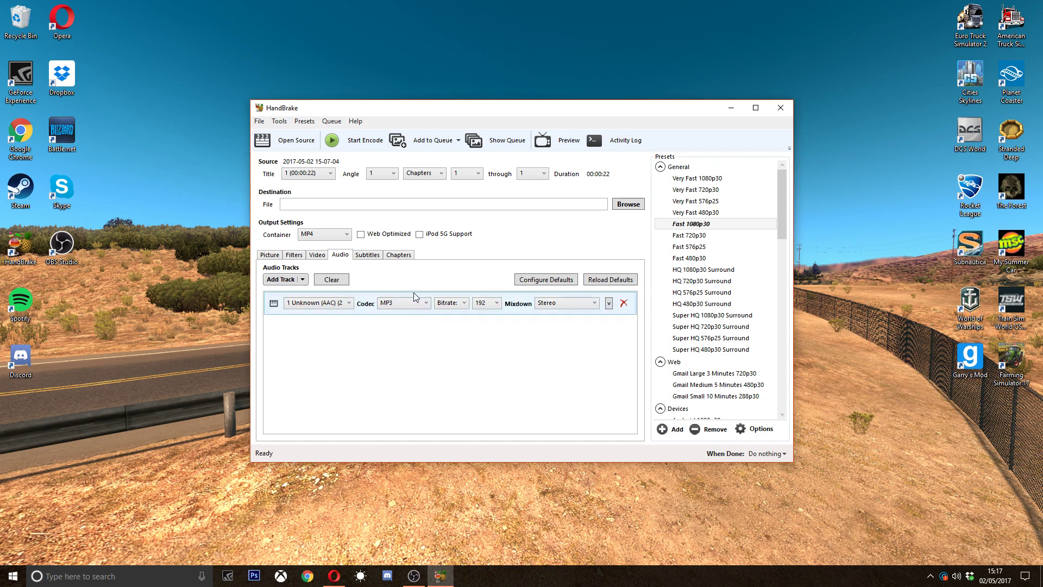
Step: Set HandBrake's output file to tutorial test.mp4 and start the encode
{"action": "left_click", "coordinate": [628, 204]}
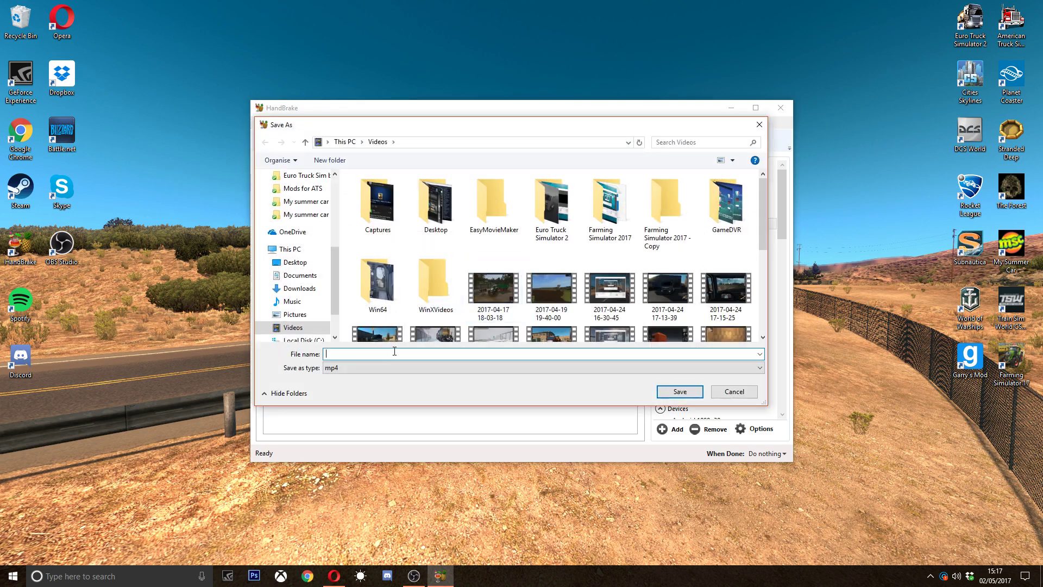
{"action": "type", "text": "tutorial test"}
{"action": "left_click", "coordinate": [679, 392]}
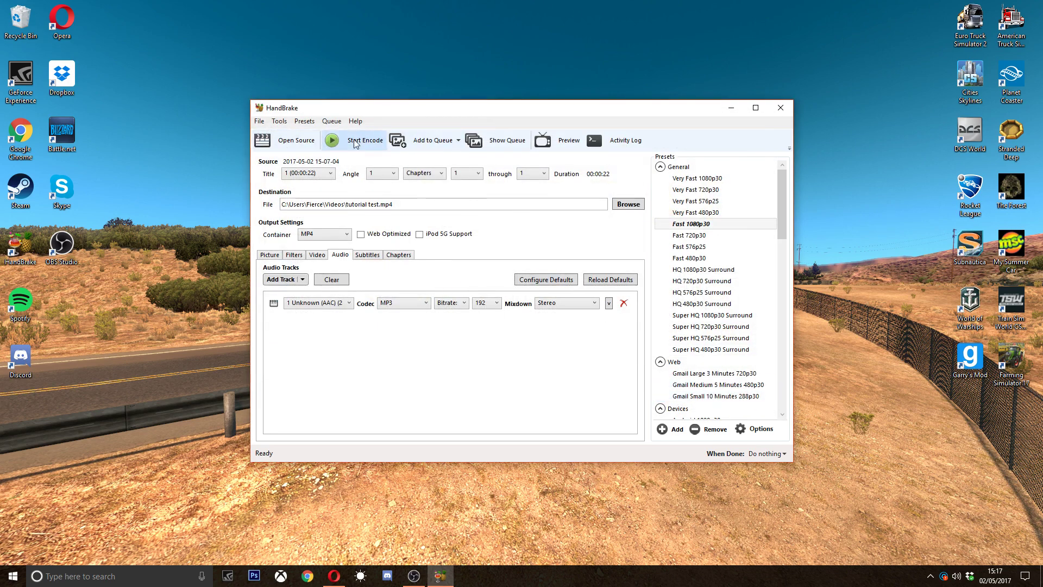
{"action": "left_click", "coordinate": [353, 141]}
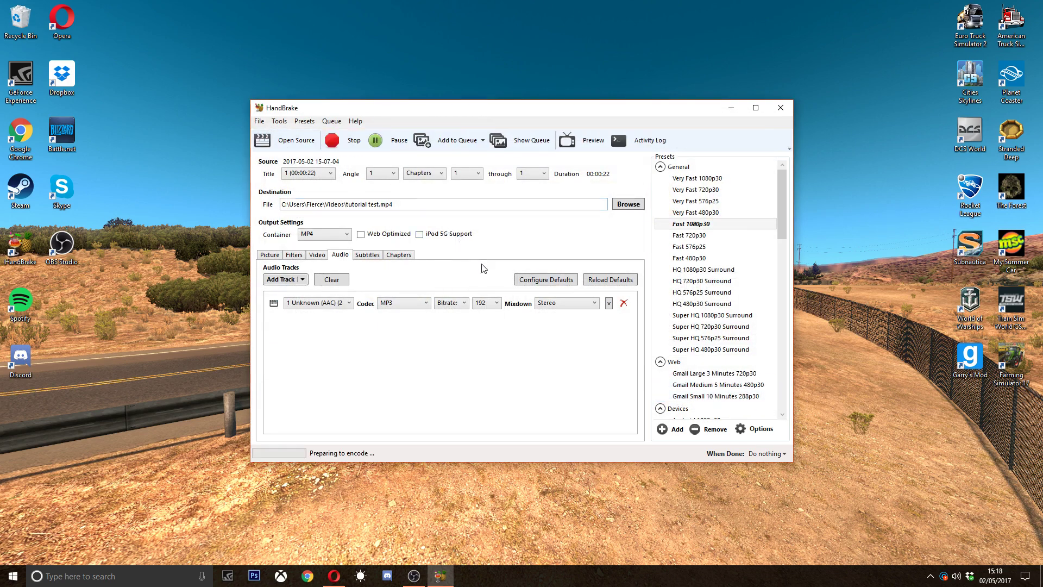
{"action": "left_click", "coordinate": [130, 571]}
Step: Find the Videos folder through search and play a recent recording in Films & TV
{"action": "type", "text": "videos"}
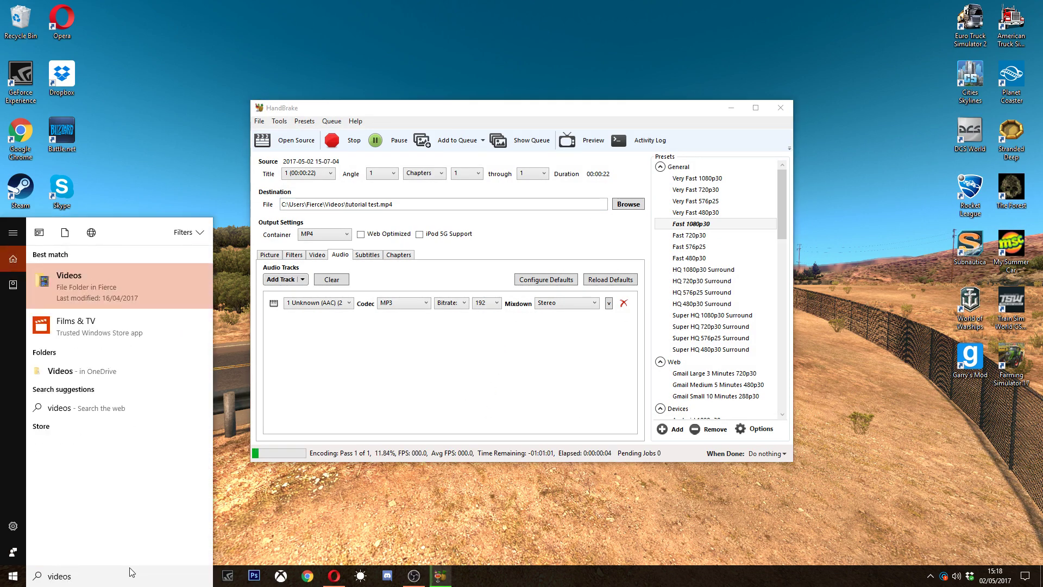
{"action": "key", "text": "Escape"}
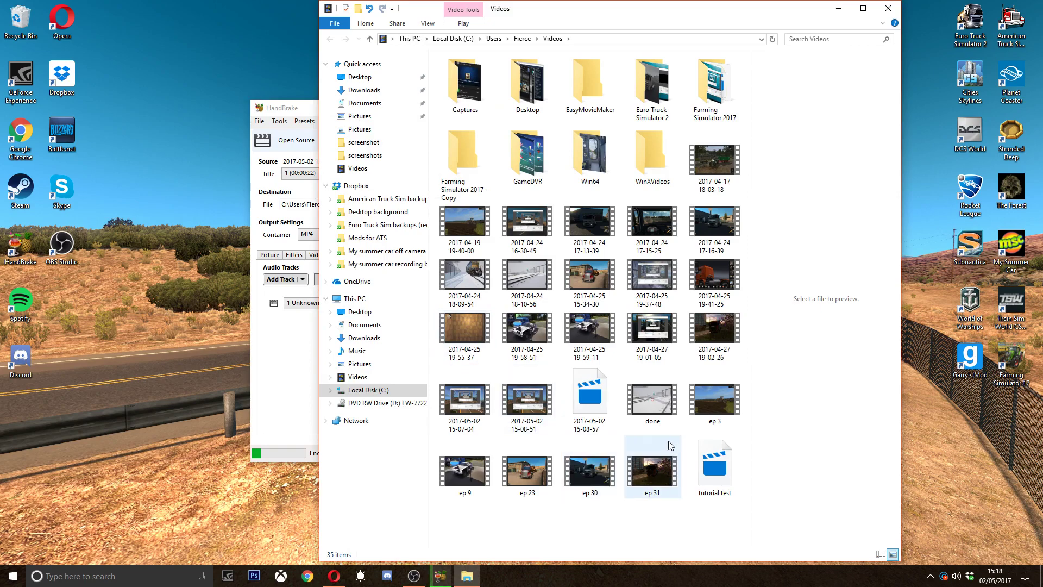
{"action": "double_click", "coordinate": [643, 451]}
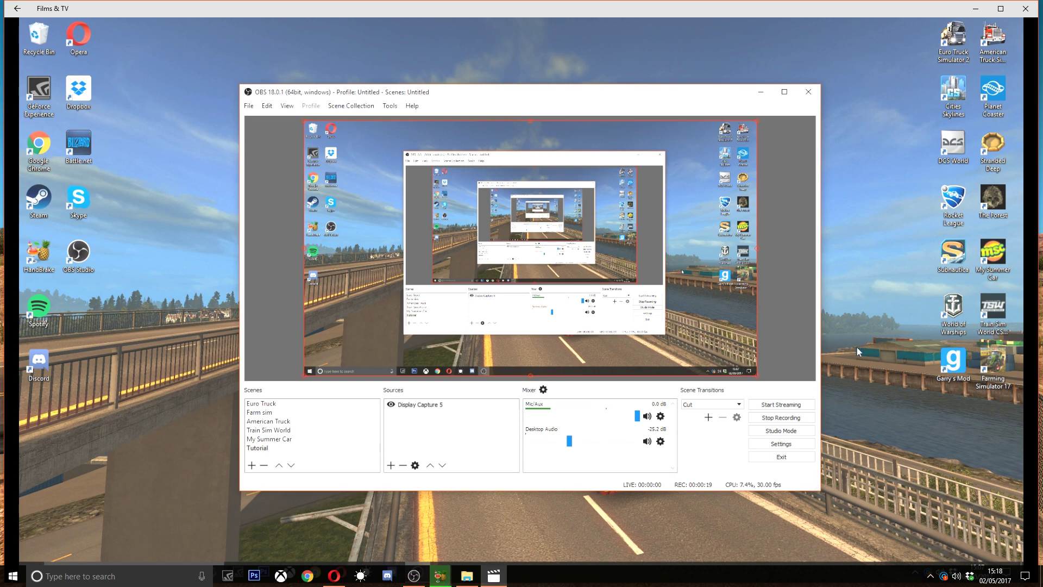
Step: Close the Films & TV player and the Videos folder window while HandBrake finishes
{"action": "left_click", "coordinate": [1025, 8]}
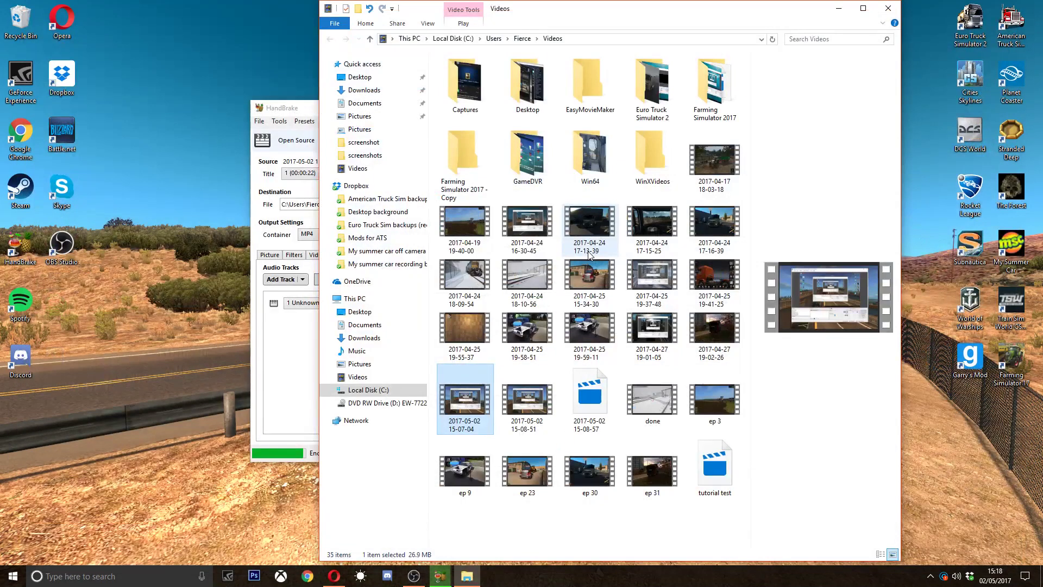
{"action": "left_click", "coordinate": [888, 8]}
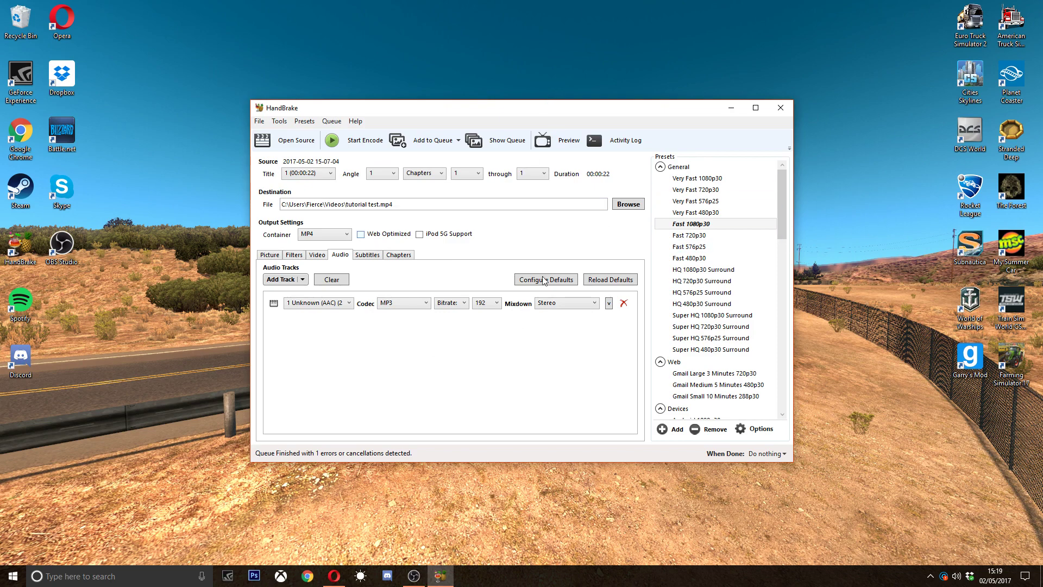
{"action": "left_click_drag", "start_coordinate": [243, 103], "coordinate": [891, 564]}
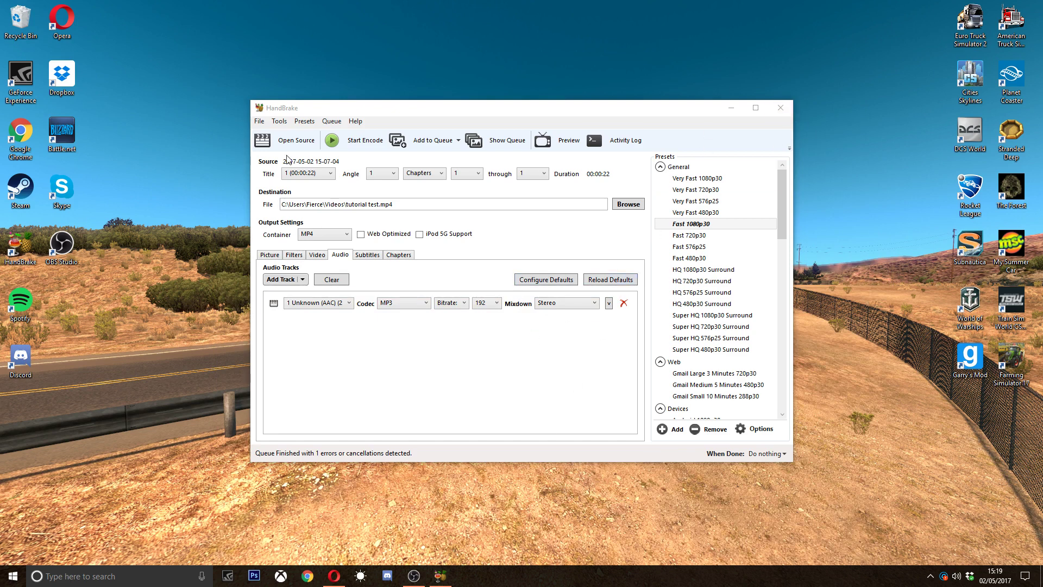
Step: Close HandBrake, find tutorial test in File Explorer's Videos folder, then minimize it
{"action": "left_click", "coordinate": [781, 107]}
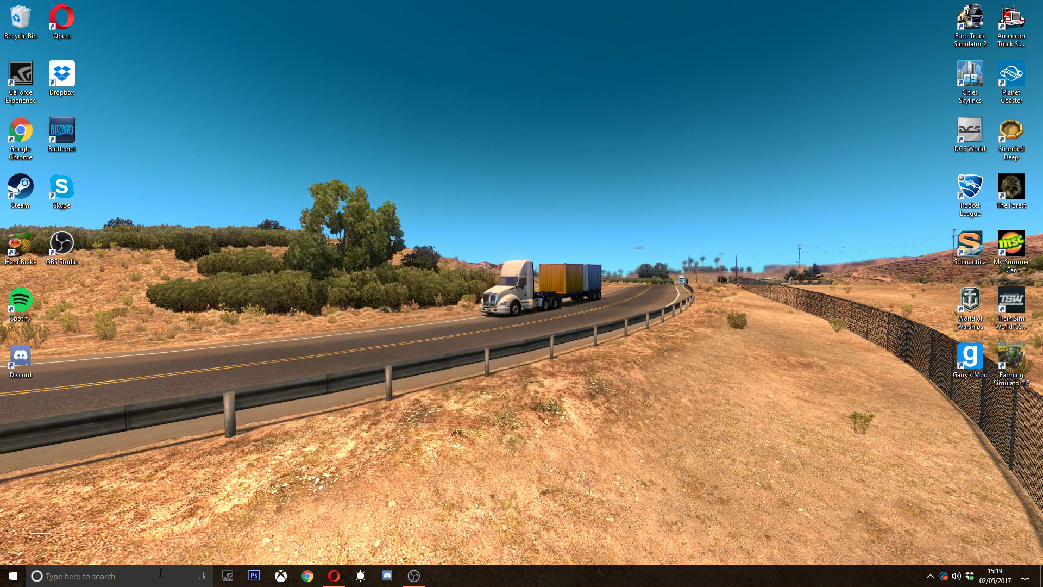
{"action": "left_click", "coordinate": [123, 576]}
{"action": "type", "text": "document"}
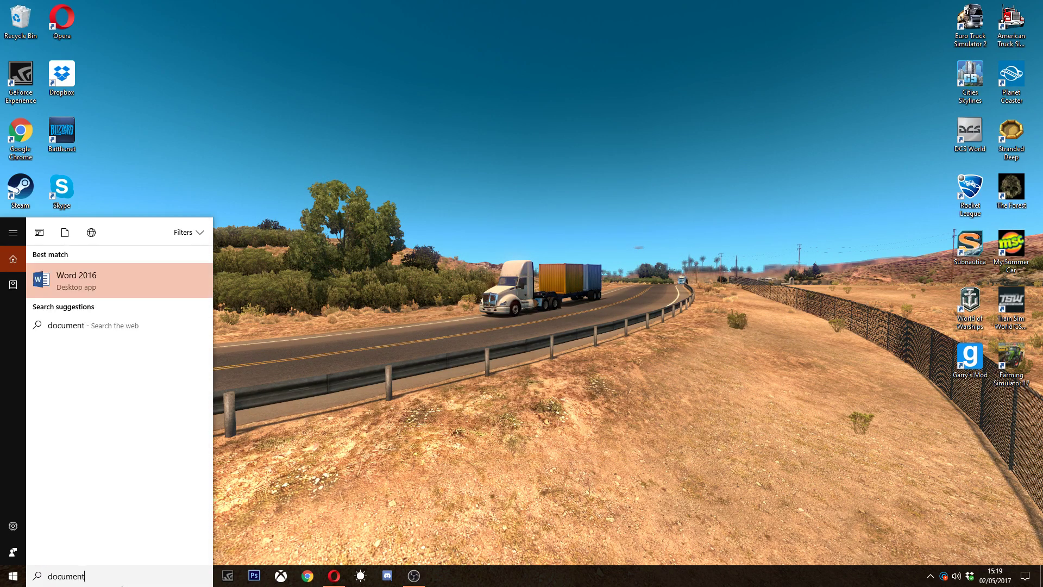
{"action": "key", "text": "Return"}
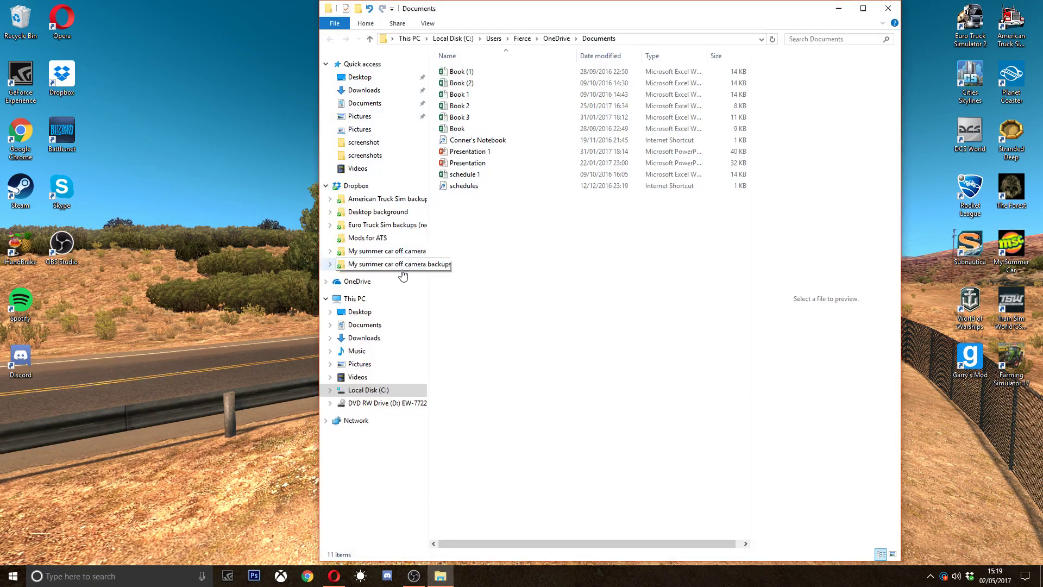
{"action": "left_click", "coordinate": [361, 377]}
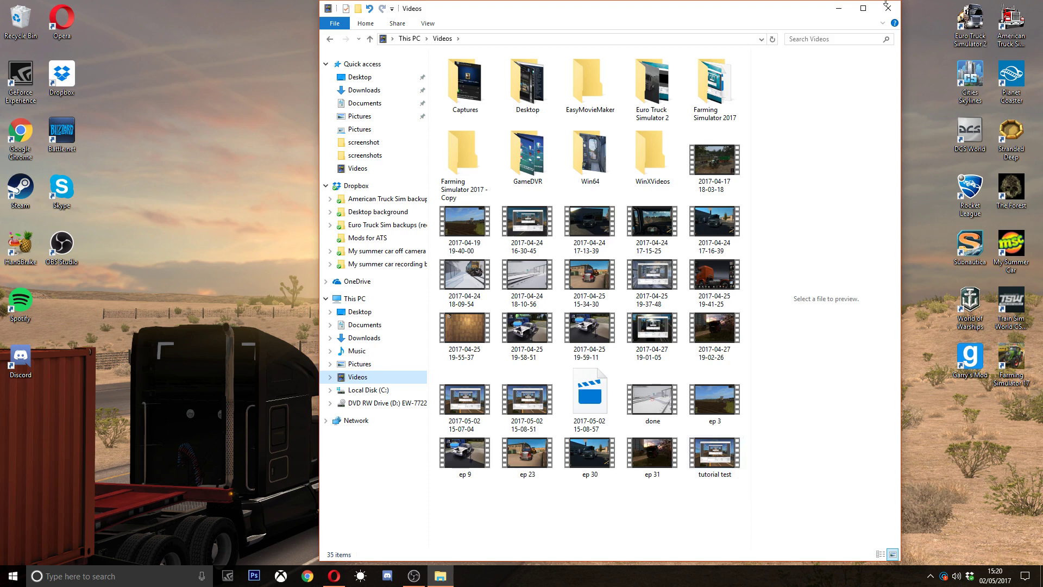
{"action": "left_click", "coordinate": [836, 9]}
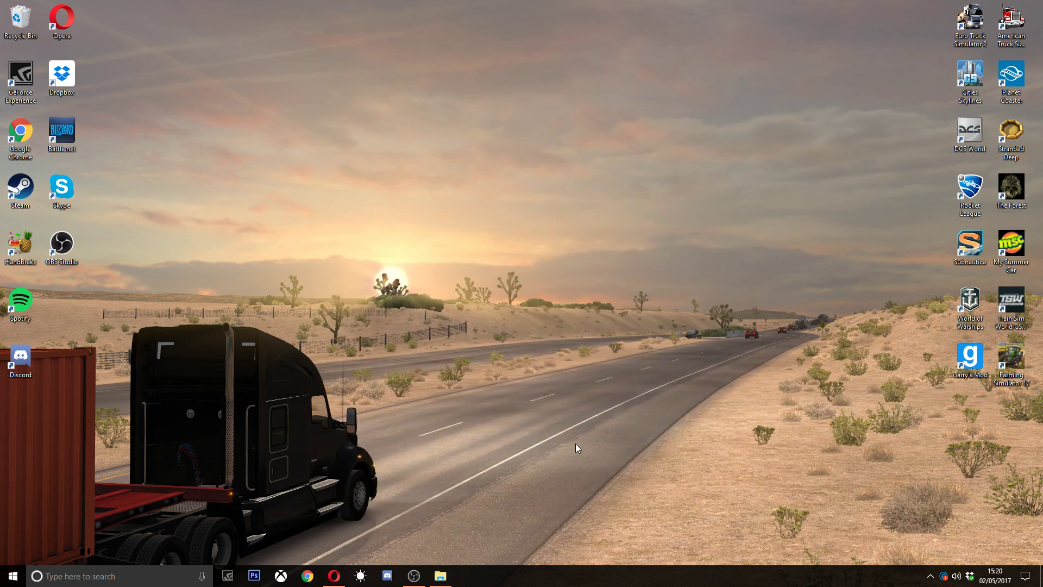
Step: Upload tutorial test from the Videos folder to YouTube as a private video
{"action": "mouse_move", "coordinate": [332, 579]}
{"action": "left_click", "coordinate": [333, 579]}
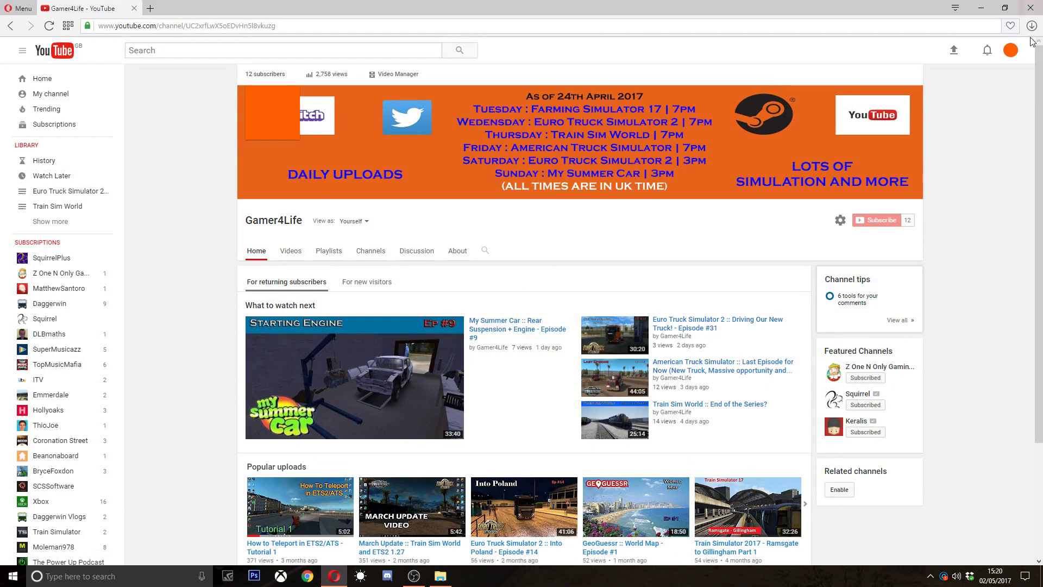
{"action": "left_click", "coordinate": [954, 50]}
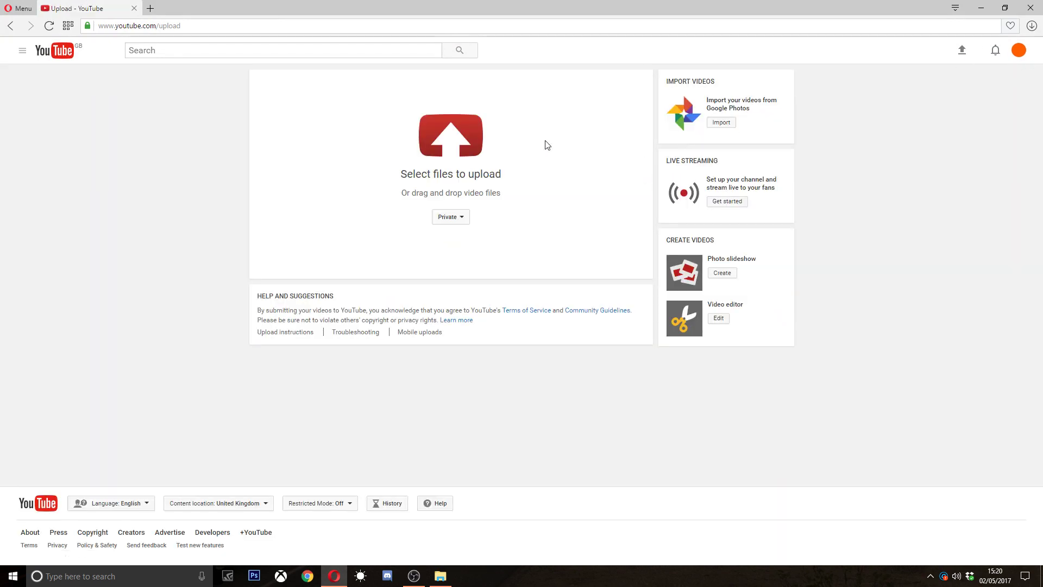
{"action": "left_click", "coordinate": [301, 256]}
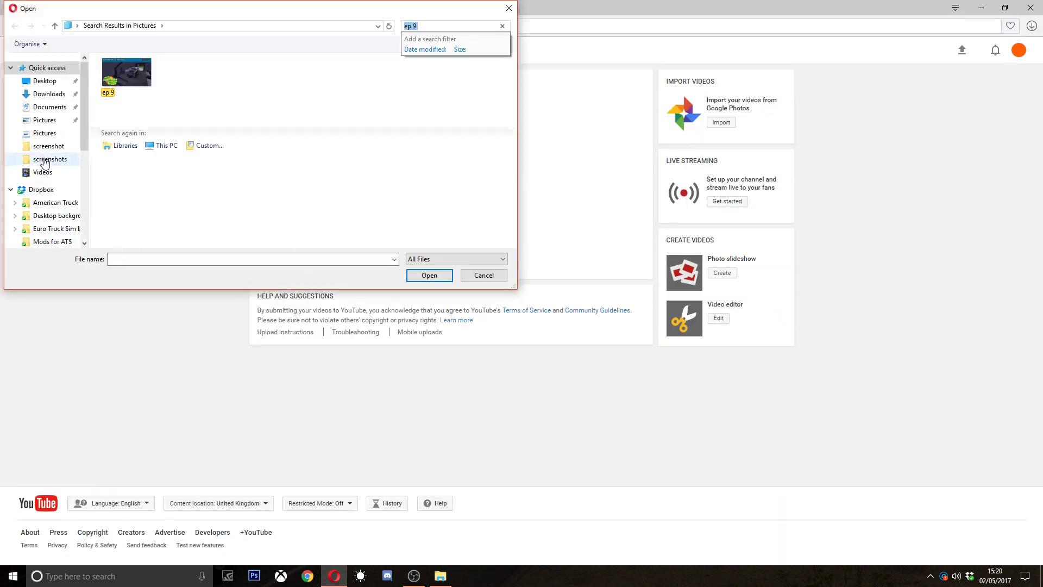
{"action": "left_click", "coordinate": [48, 159]}
{"action": "left_click", "coordinate": [66, 174]}
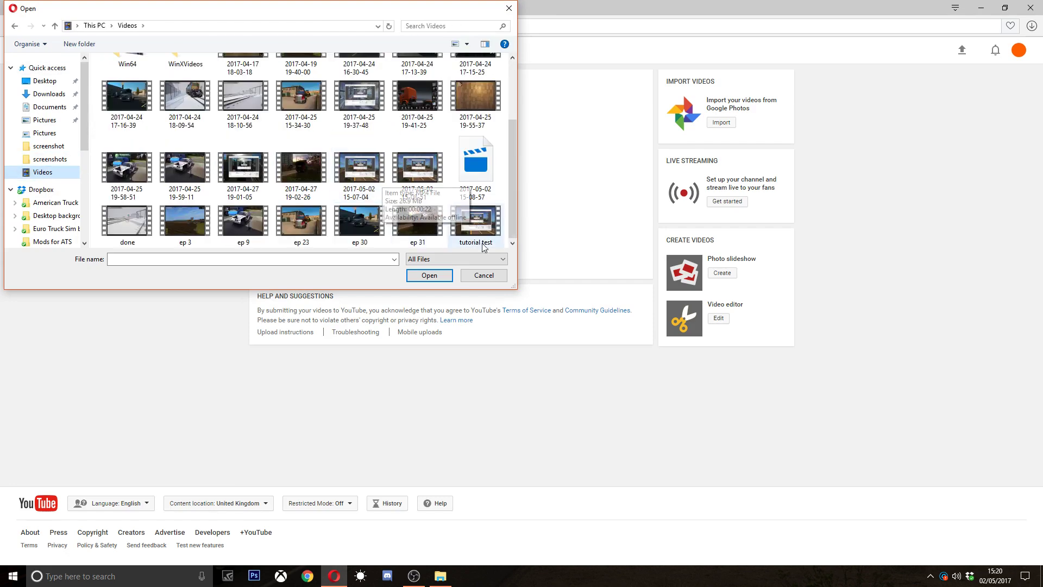
{"action": "double_click", "coordinate": [493, 241]}
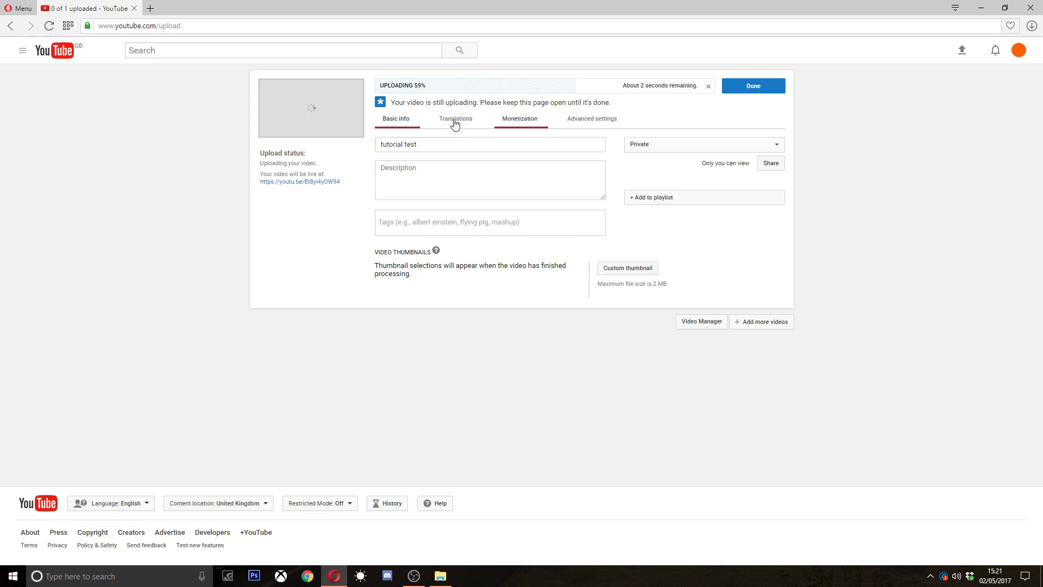
{"action": "left_click", "coordinate": [148, 8]}
Step: Run a speedtest.com speed test (22 ms ping, 15.99 Mbps) and return to the YouTube upload
{"action": "type", "text": "speed"}
{"action": "type", "text": "test.com"}
{"action": "key", "text": "Return"}
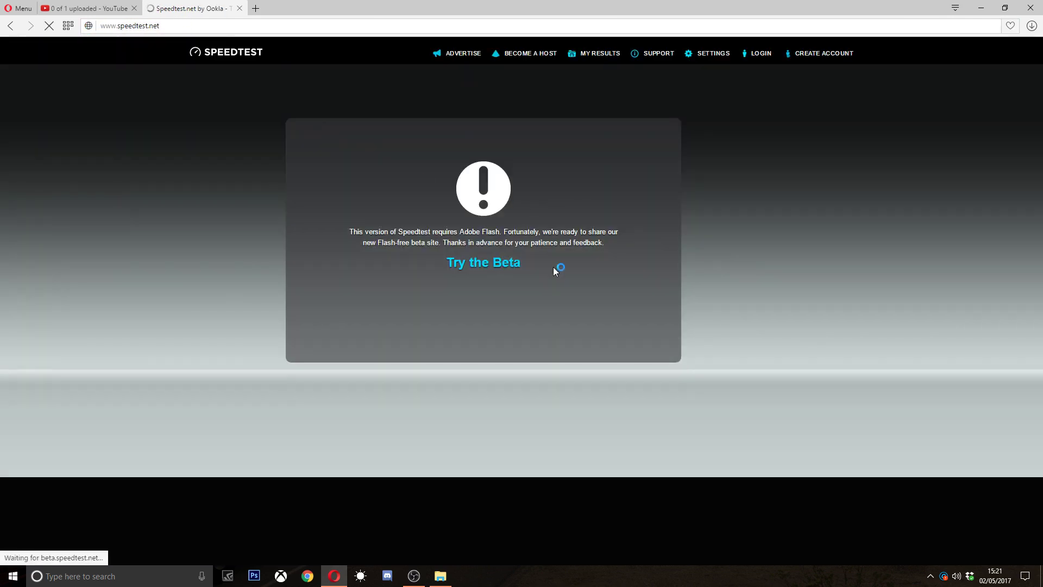
{"action": "left_click", "coordinate": [510, 265]}
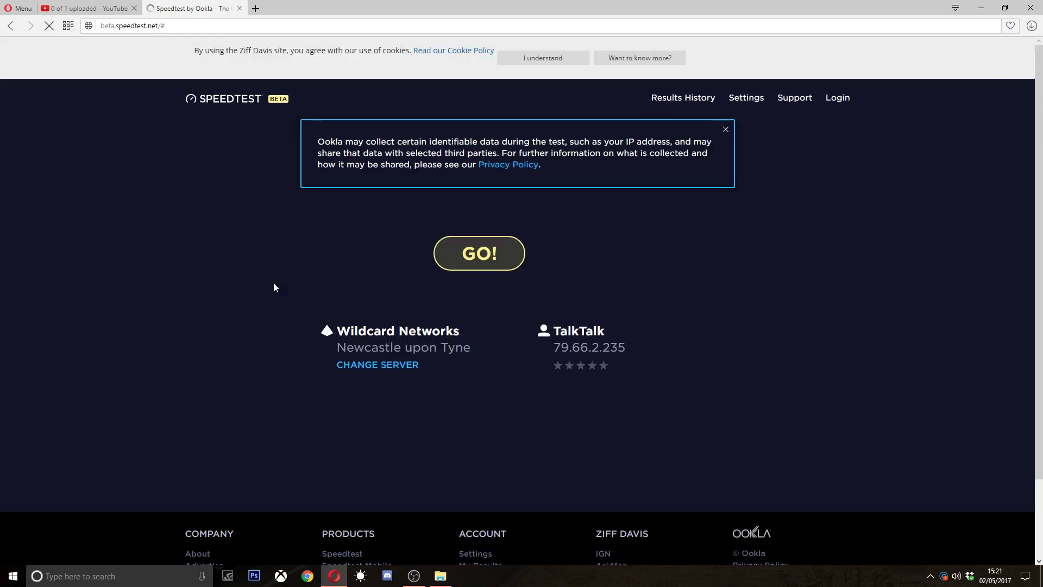
{"action": "left_click", "coordinate": [558, 63]}
{"action": "left_click", "coordinate": [87, 9]}
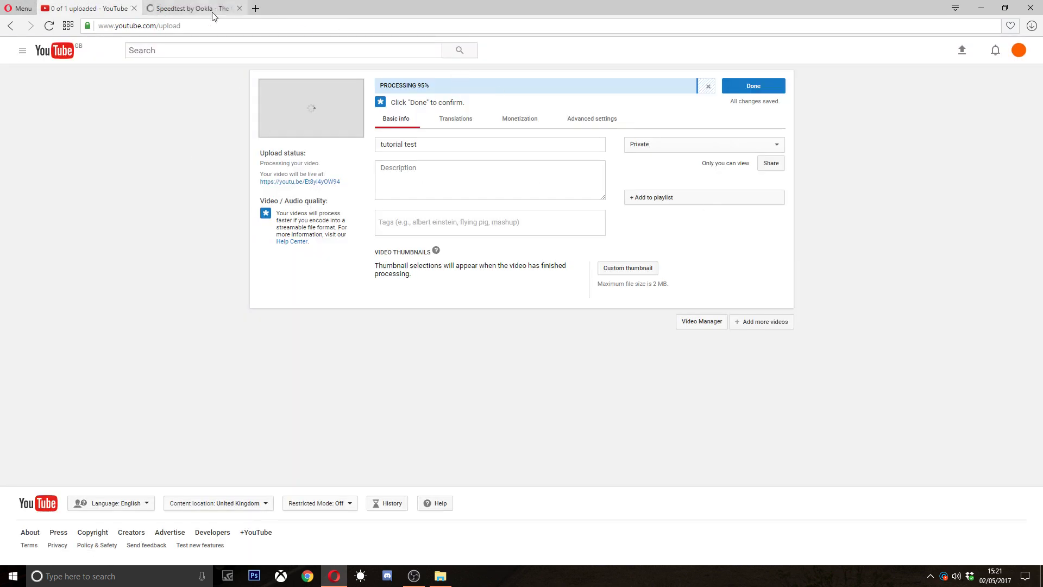
{"action": "left_click", "coordinate": [184, 9]}
{"action": "left_click", "coordinate": [497, 101]}
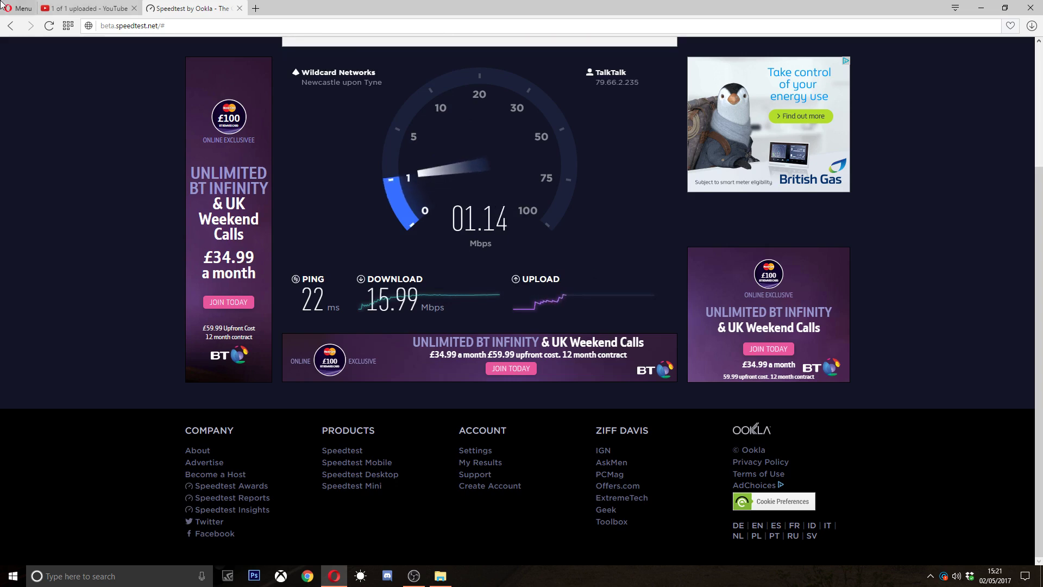
{"action": "left_click", "coordinate": [90, 8]}
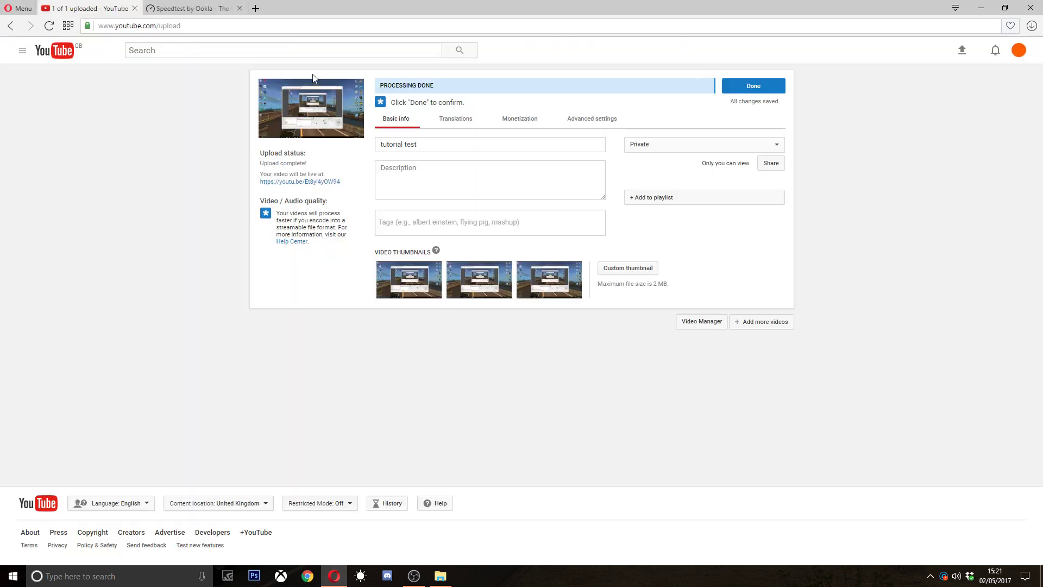
Step: Close the speed test tab and retitle the video 'tutorial test :; Episode #1'
{"action": "left_click", "coordinate": [239, 8]}
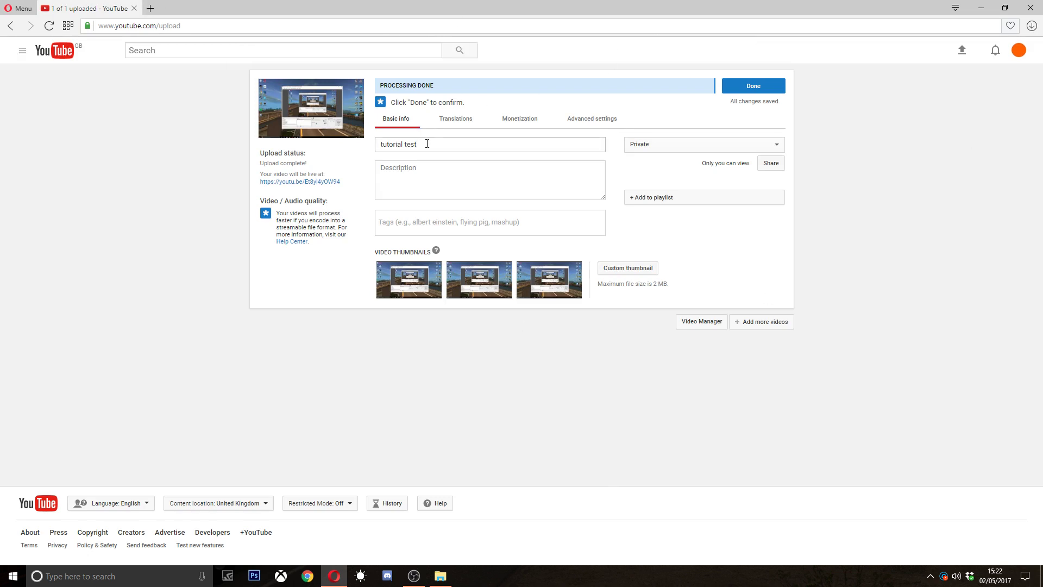
{"action": "left_click_drag", "start_coordinate": [427, 143], "coordinate": [398, 132]}
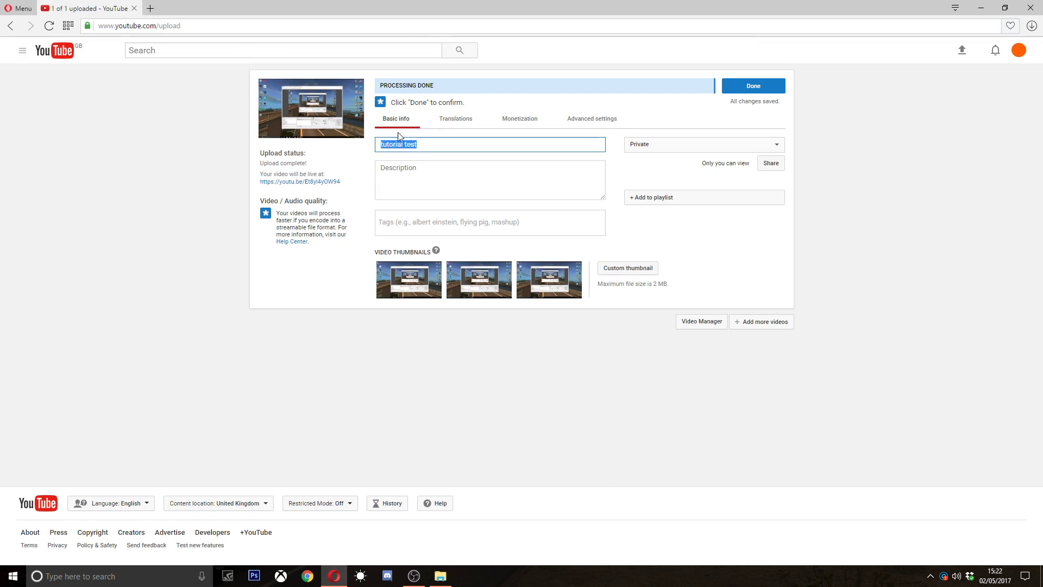
{"action": "left_click", "coordinate": [455, 151]}
{"action": "type", "text": ":; Episode #1"}
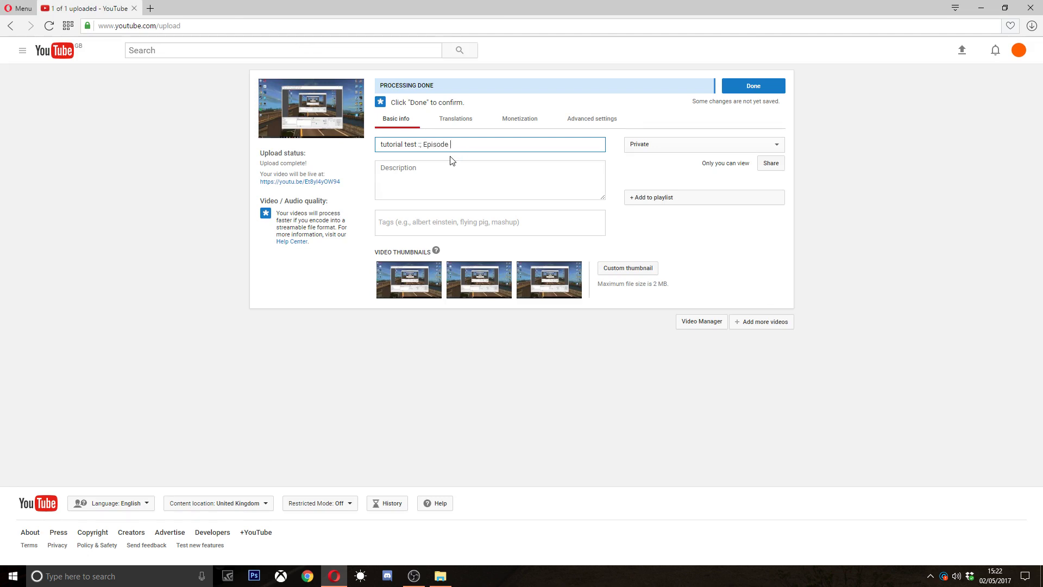
{"action": "left_click", "coordinate": [472, 186]}
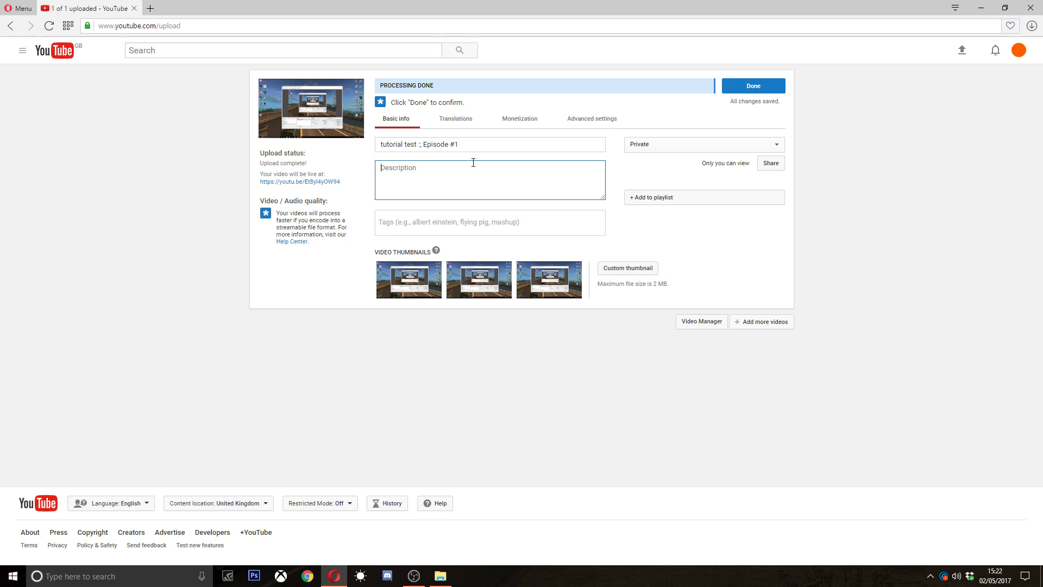
{"action": "left_click", "coordinate": [254, 576]}
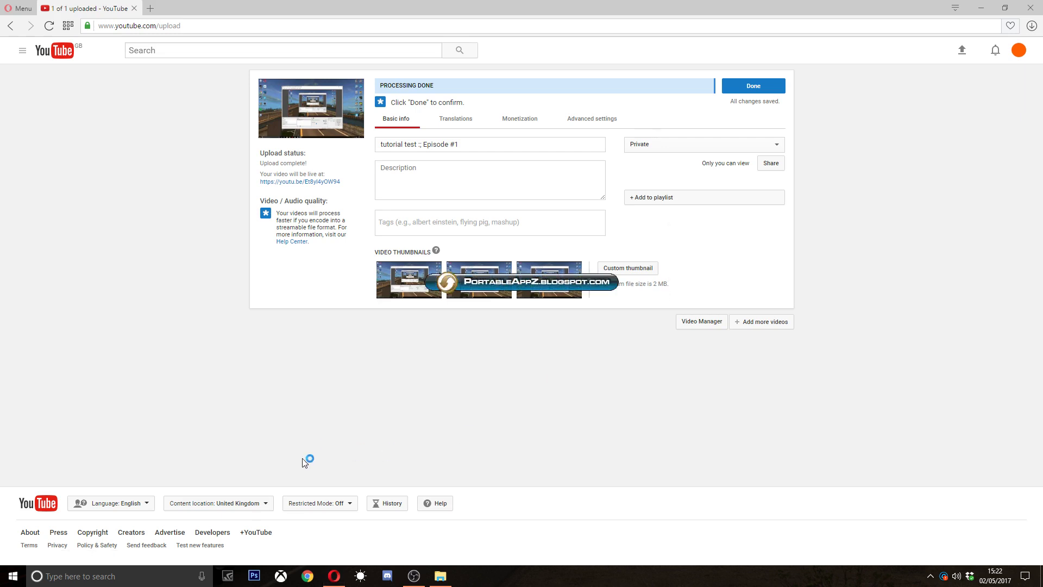
{"action": "left_click", "coordinate": [673, 530]}
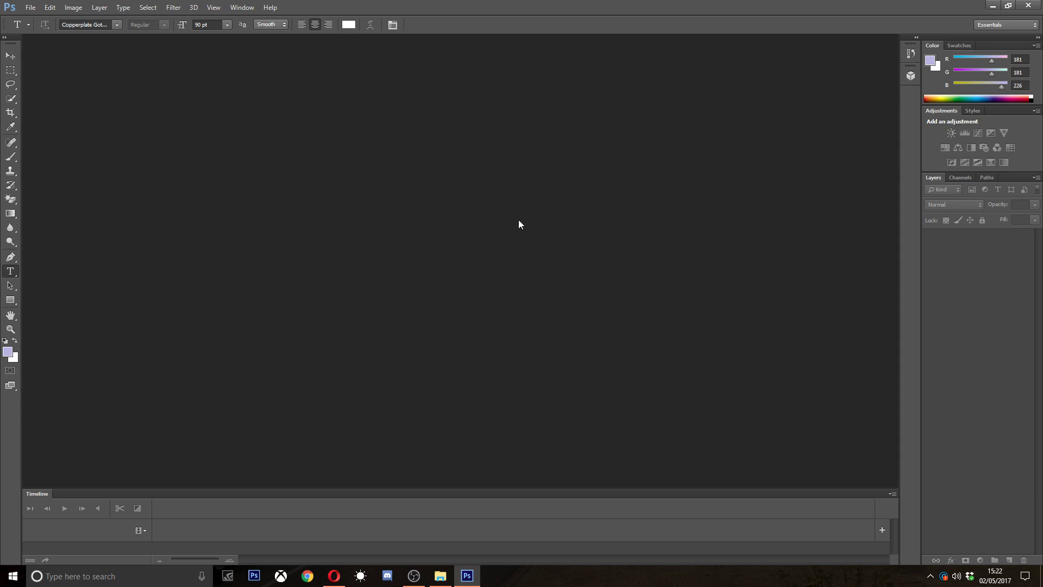
{"action": "left_click", "coordinate": [1029, 6]}
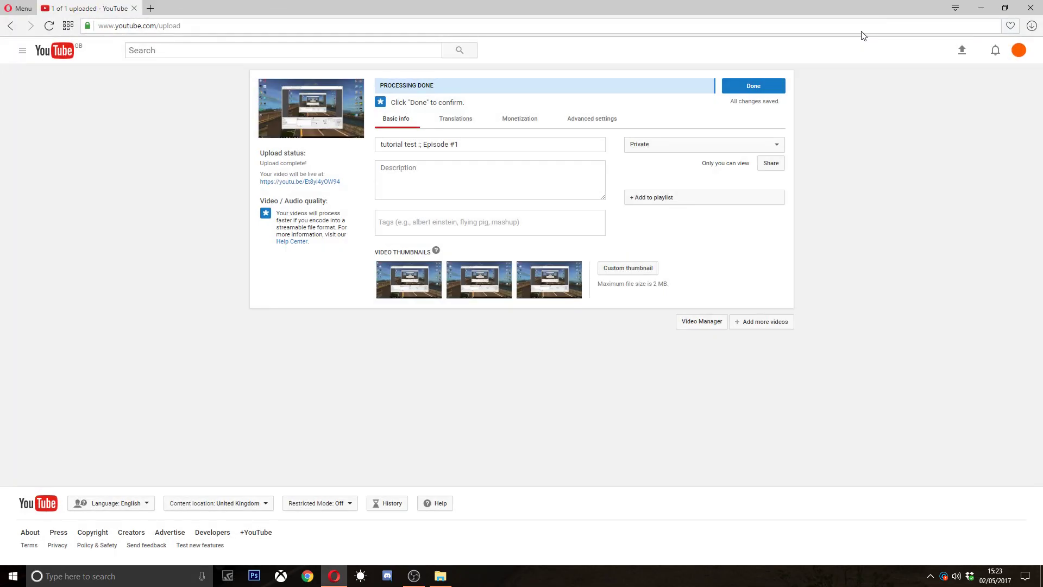
Step: Start picking a custom thumbnail from the Pictures folder, then cancel it
{"action": "left_click", "coordinate": [634, 269]}
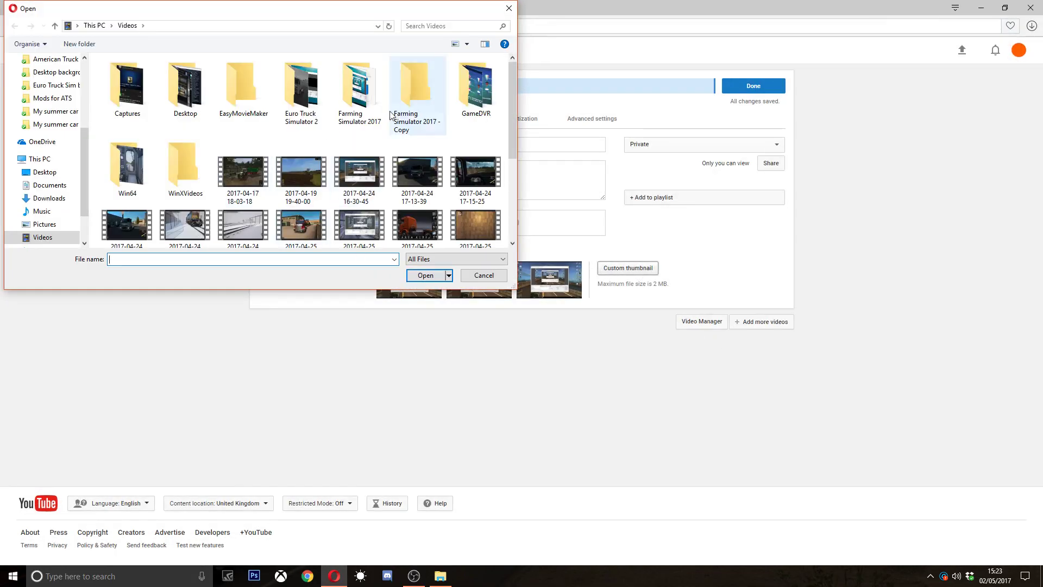
{"action": "left_click", "coordinate": [45, 224]}
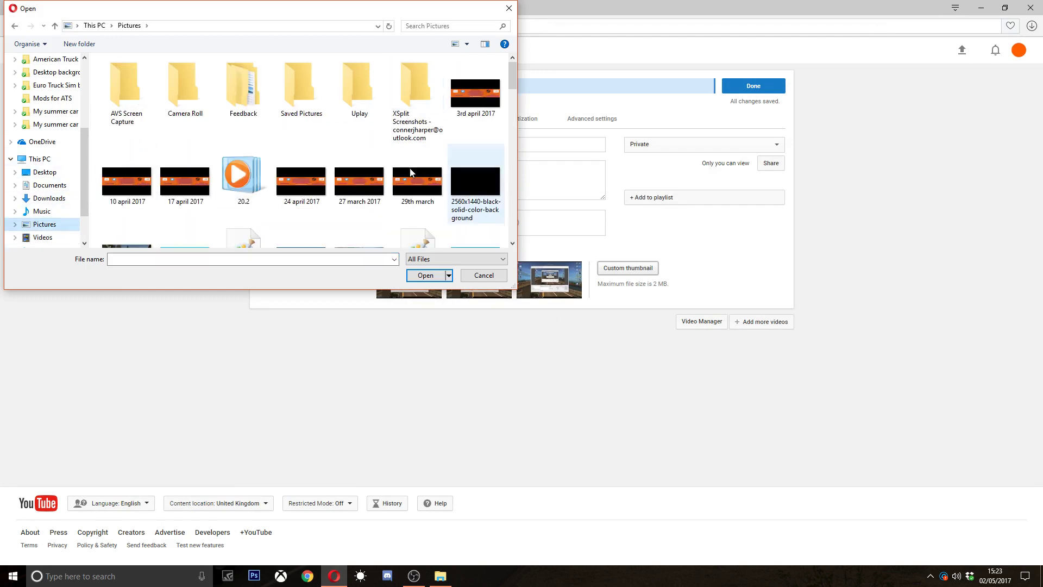
{"action": "left_click", "coordinate": [509, 8]}
Step: Load imageoptimizer.net in a new tab, dismiss its missing-file alert, and return to YouTube
{"action": "left_click", "coordinate": [150, 8]}
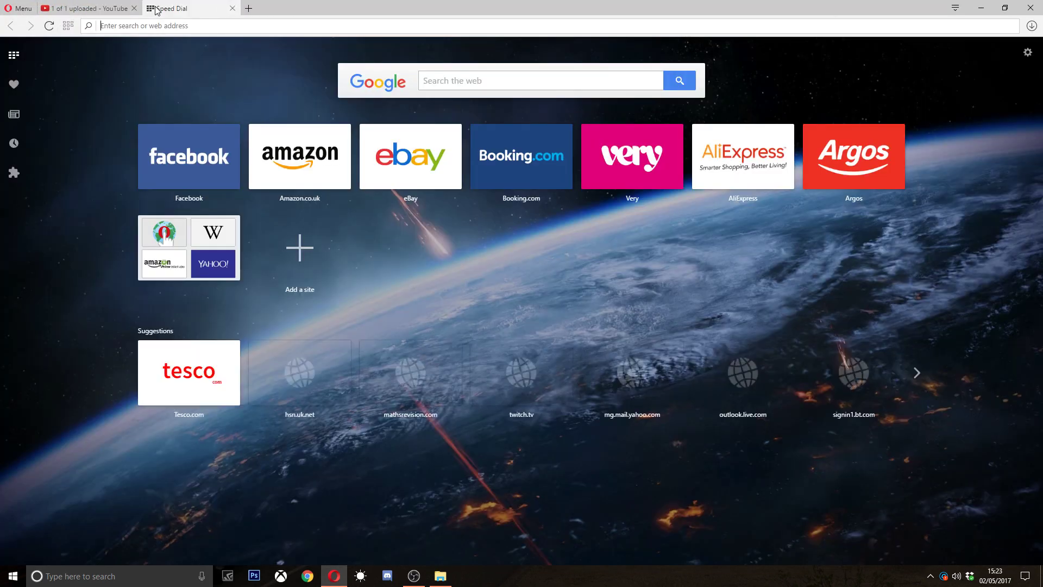
{"action": "left_click", "coordinate": [108, 8]}
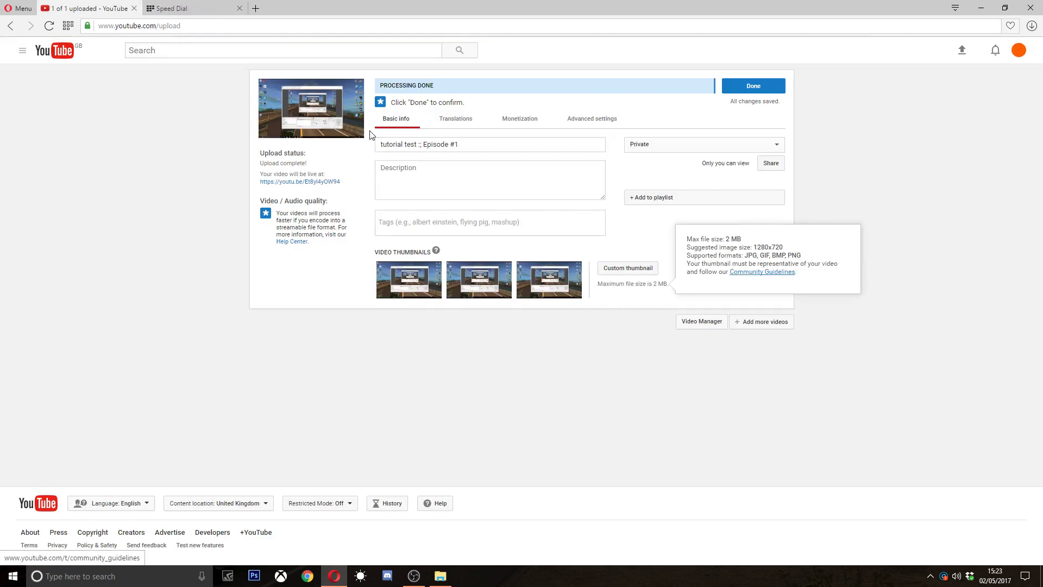
{"action": "left_click", "coordinate": [180, 8]}
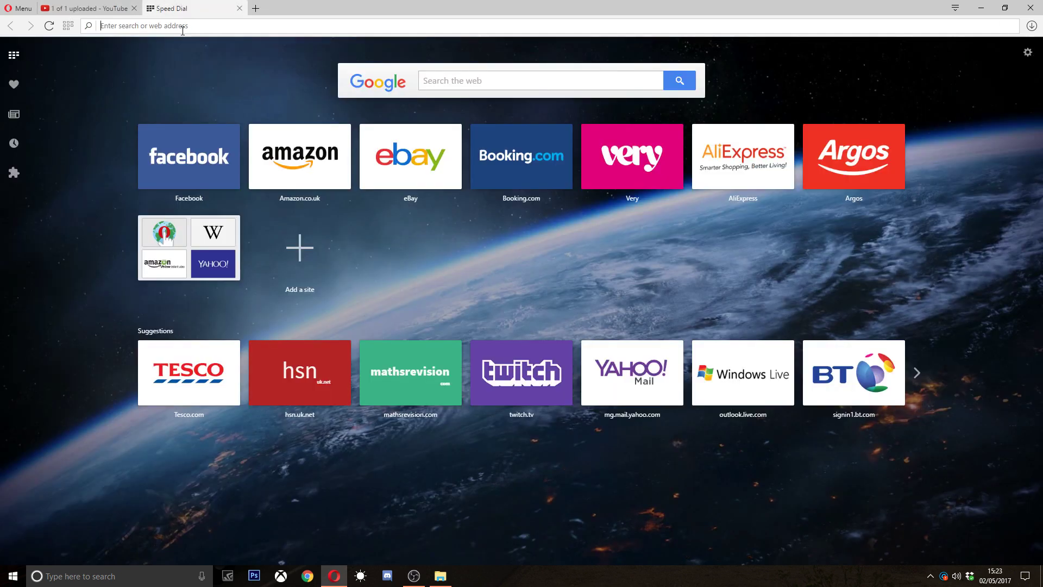
{"action": "type", "text": "ima"}
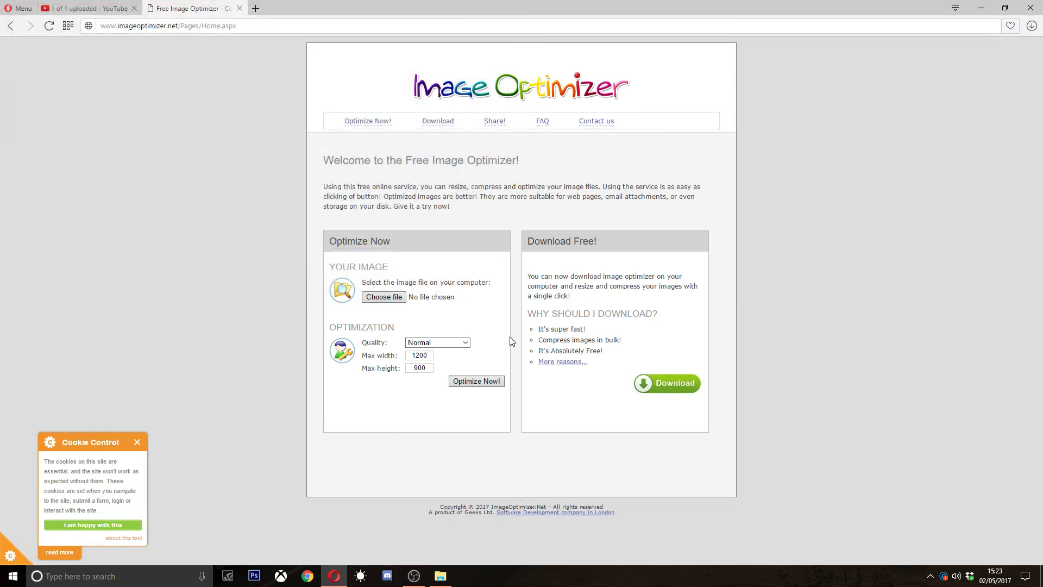
{"action": "left_click", "coordinate": [489, 383]}
{"action": "left_click", "coordinate": [625, 109]}
{"action": "left_click", "coordinate": [124, 10]}
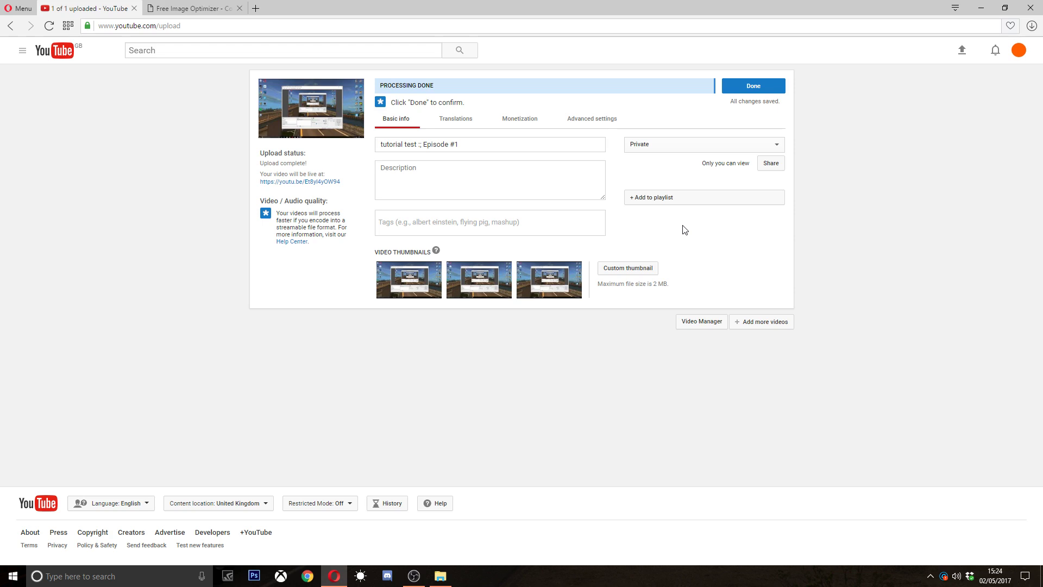
{"action": "left_click", "coordinate": [981, 8]}
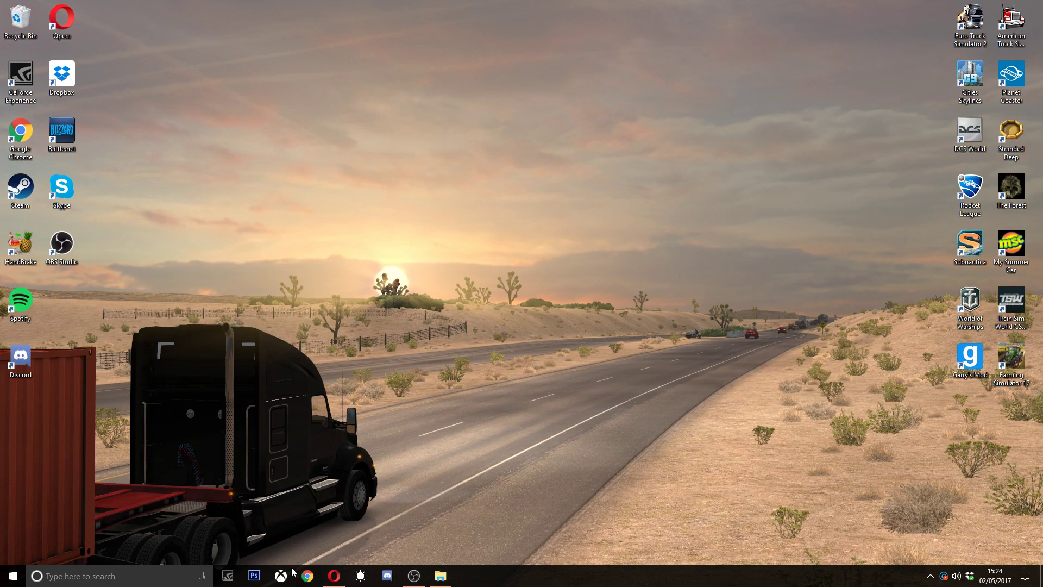
{"action": "left_click", "coordinate": [360, 575]}
{"action": "left_click", "coordinate": [726, 8]}
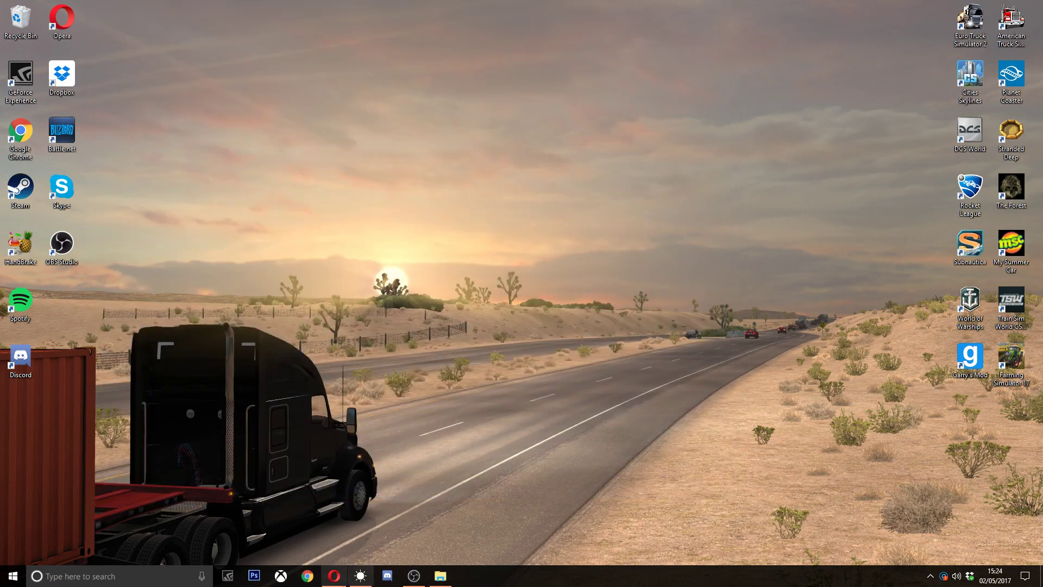
{"action": "left_click", "coordinate": [357, 576]}
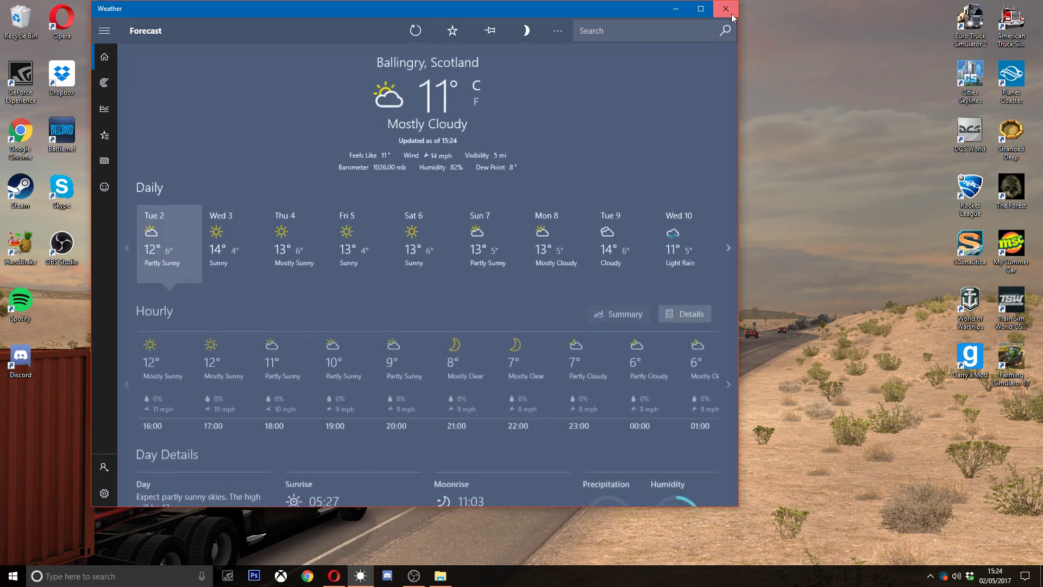
{"action": "left_click", "coordinate": [726, 8]}
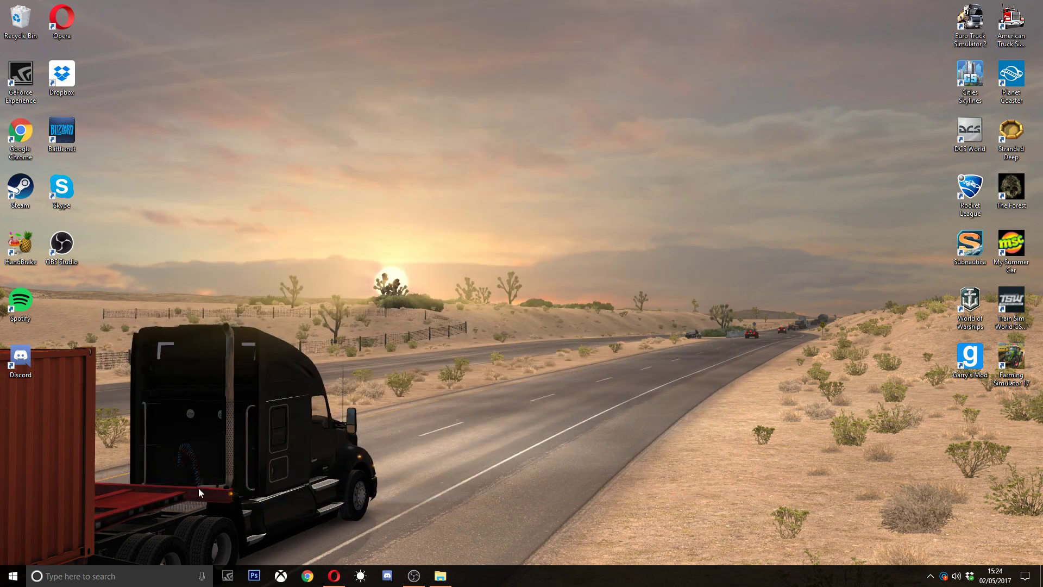
{"action": "left_click", "coordinate": [333, 575]}
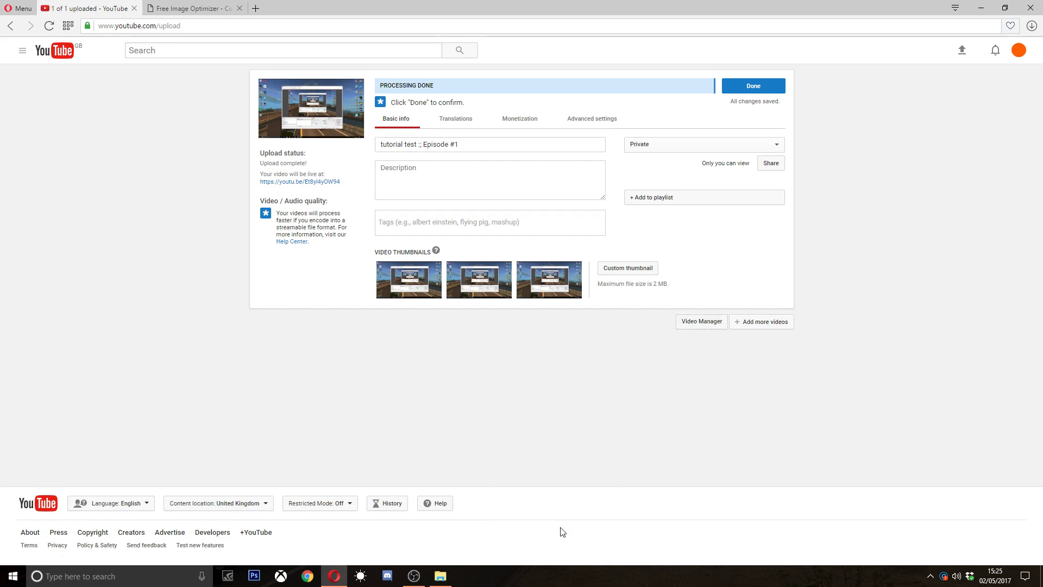
{"action": "left_click", "coordinate": [440, 576]}
{"action": "left_click", "coordinate": [888, 8]}
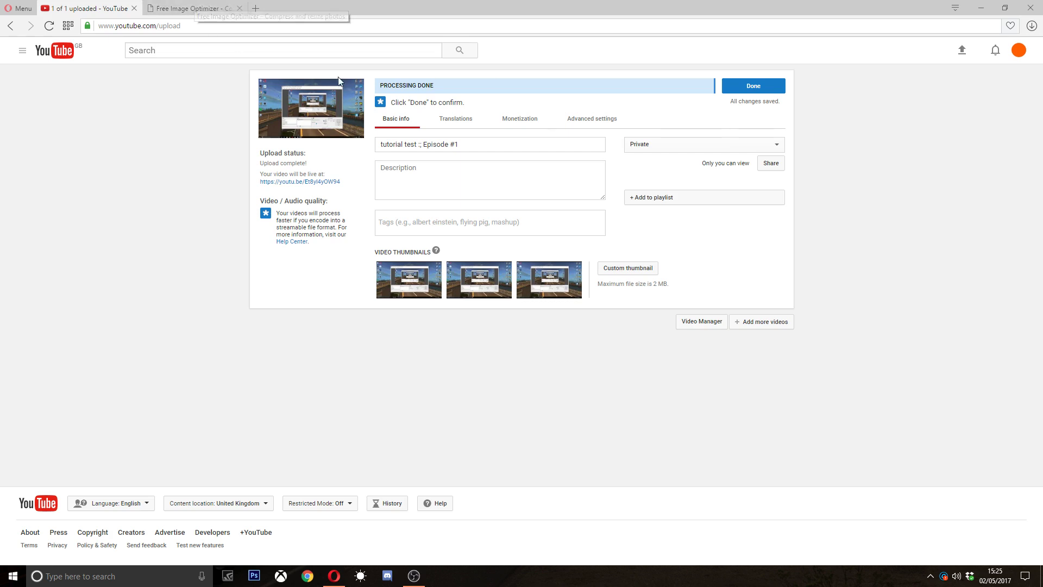
{"action": "left_click", "coordinate": [519, 119]}
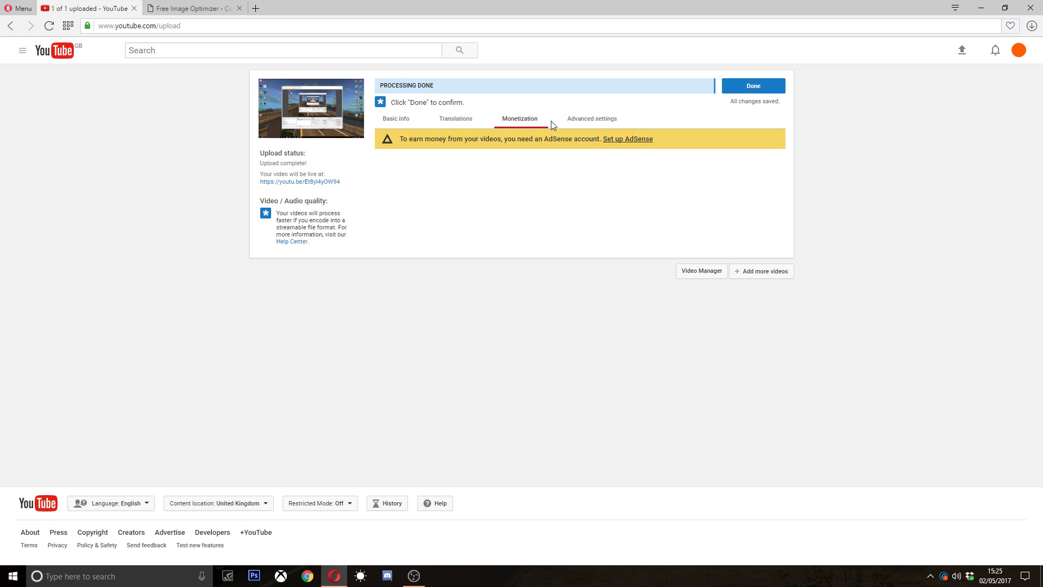
{"action": "left_click", "coordinate": [399, 121]}
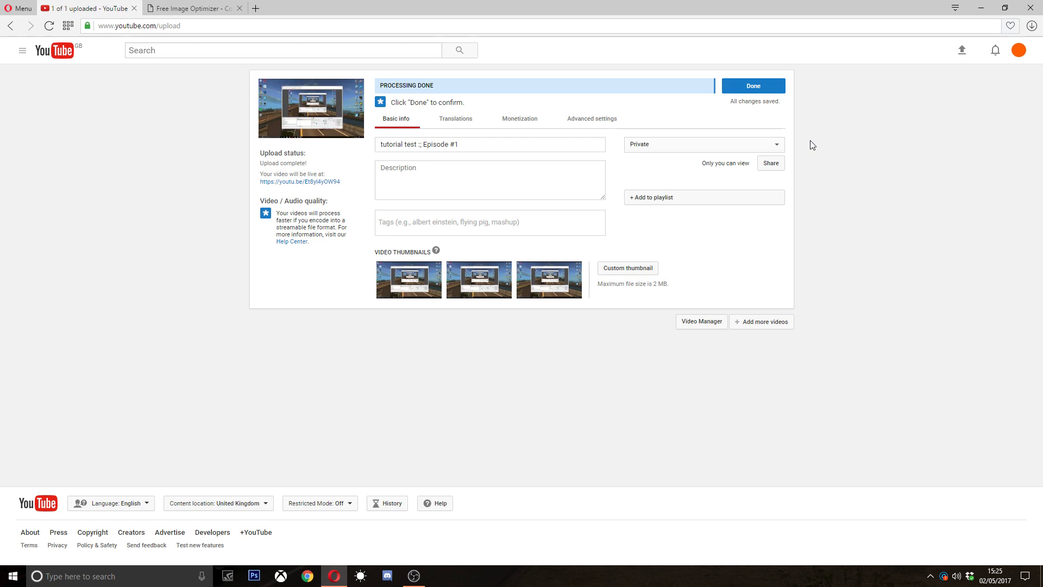
Step: Replace the Free Image Optimizer tab's address with youtube.com
{"action": "left_click", "coordinate": [197, 8]}
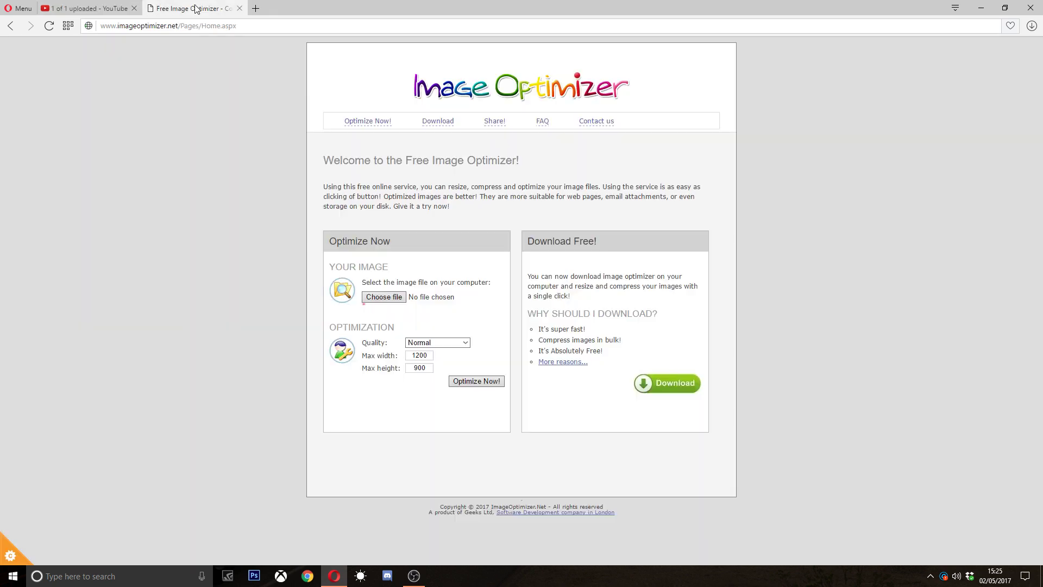
{"action": "left_click", "coordinate": [213, 28]}
{"action": "type", "text": "youtube.com"}
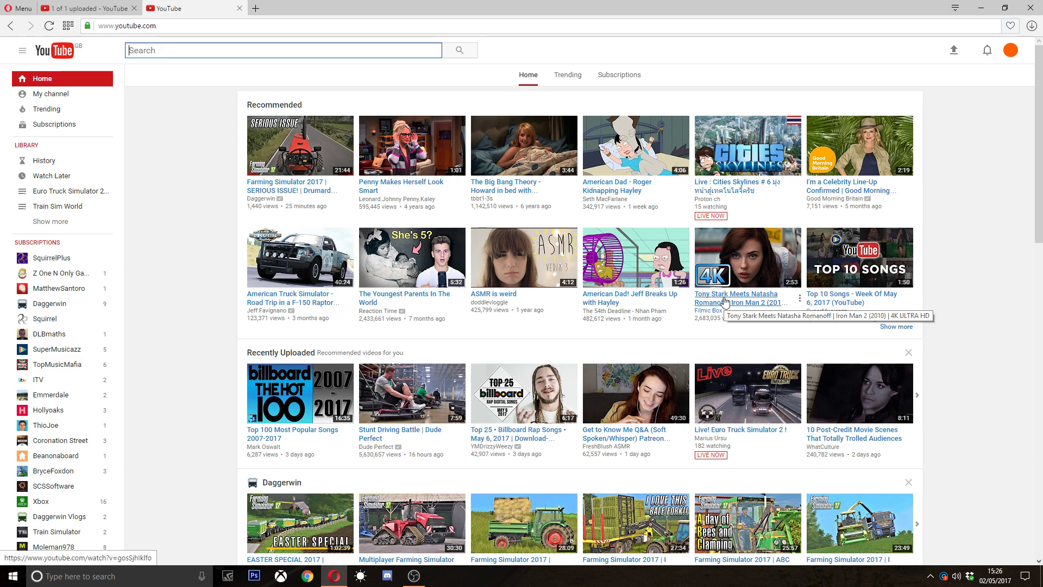
Step: Change the second tab's address to youtube.com/gaming and load it
{"action": "left_click", "coordinate": [212, 26]}
{"action": "double_click", "coordinate": [207, 26]}
{"action": "type", "text": "com/gaming"}
{"action": "key", "text": "Return"}
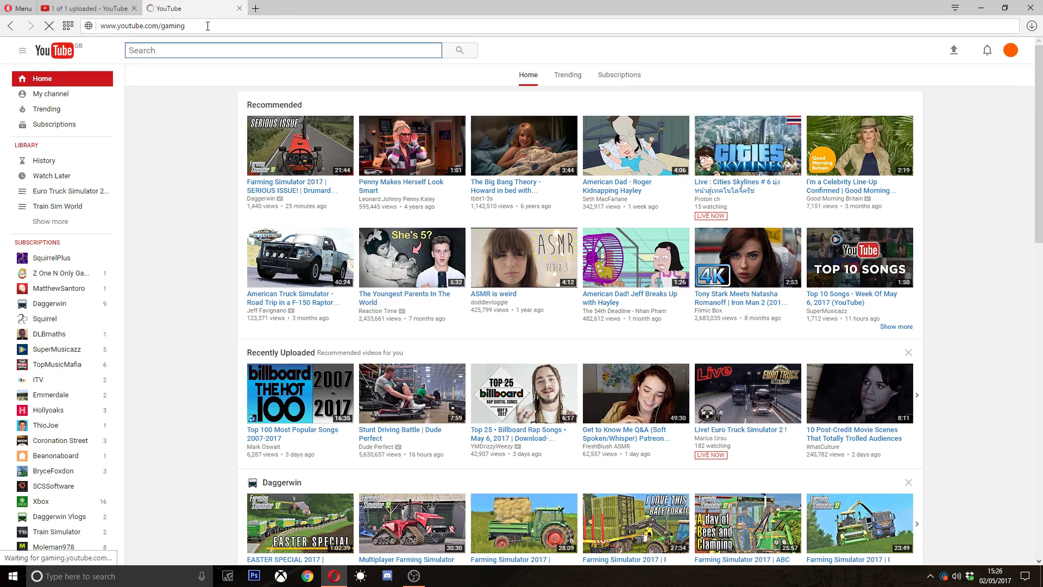